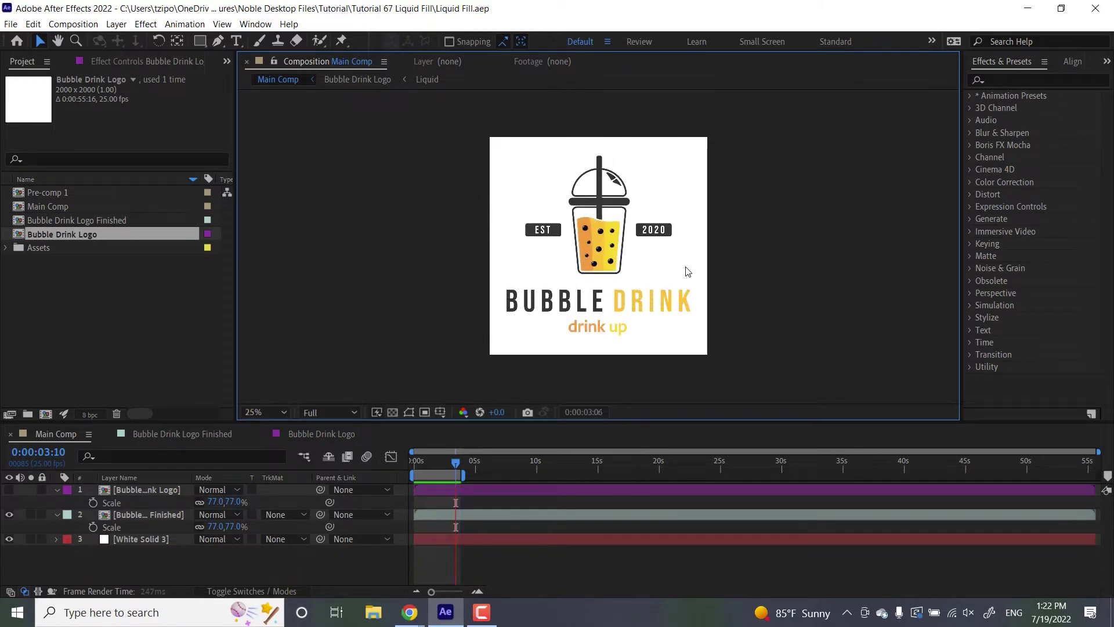
# Open the Bubble Drink Logo composition at its first frame
pyautogui.press('space')
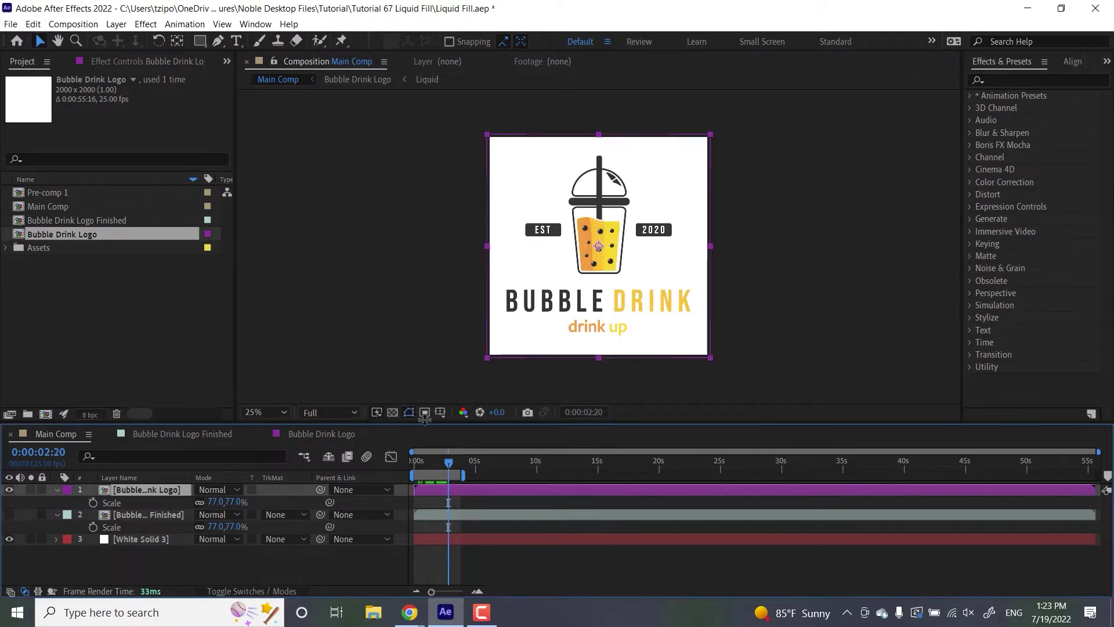
pyautogui.doubleClick(437, 490)
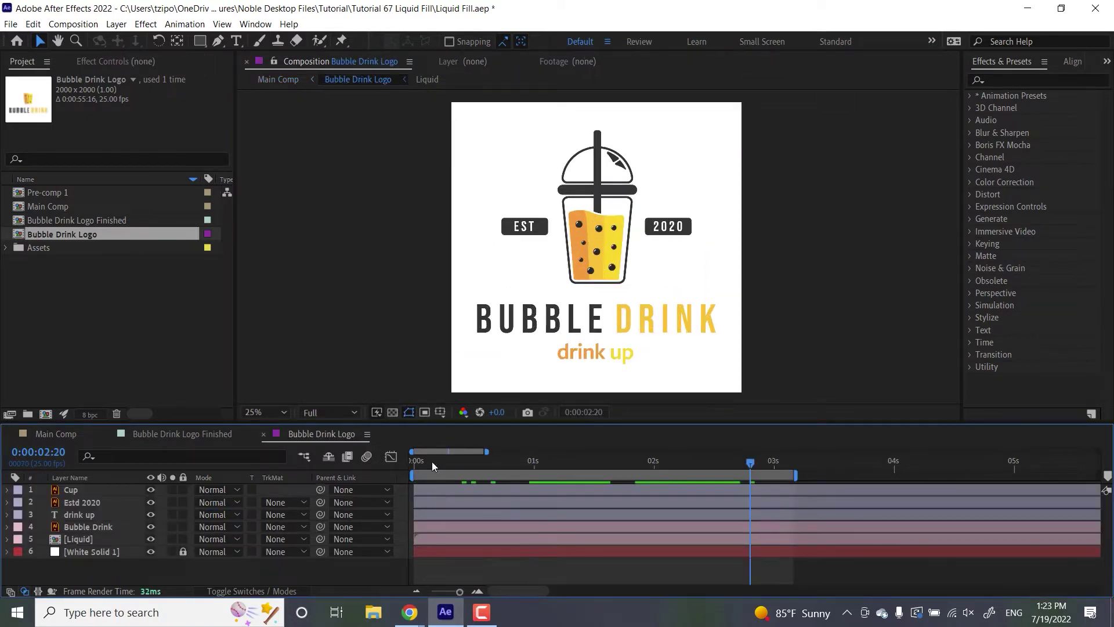
pyautogui.click(431, 461)
pyautogui.click(410, 462)
# Scrub and preview the cup and badge animation, then return to the start
pyautogui.click(330, 315)
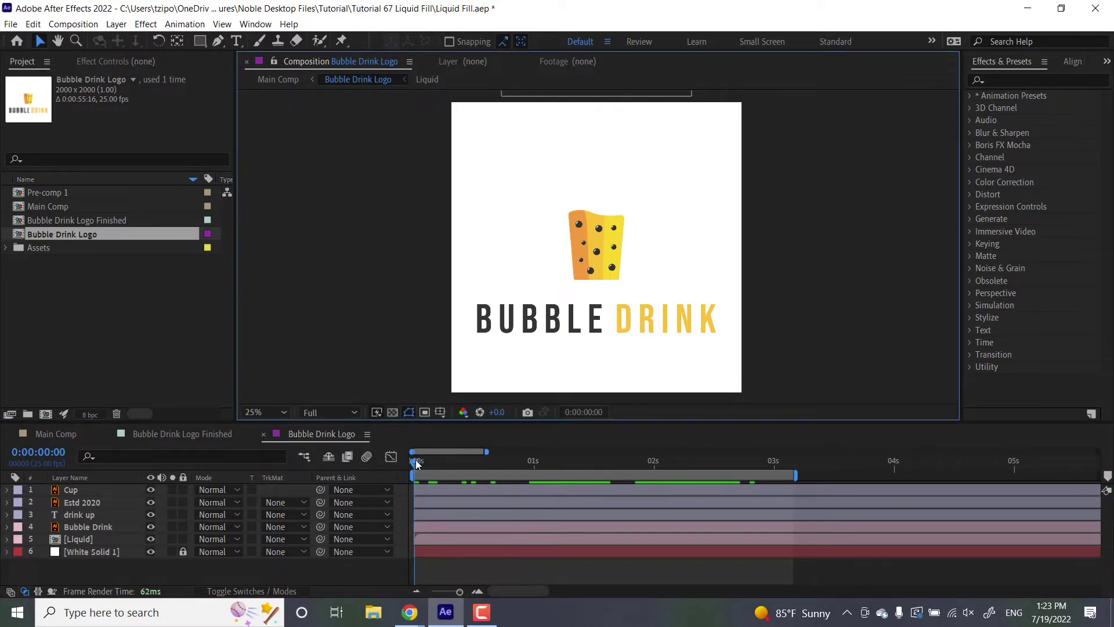
pyautogui.moveTo(416, 459); pyautogui.dragTo(569, 461)
pyautogui.press('space')
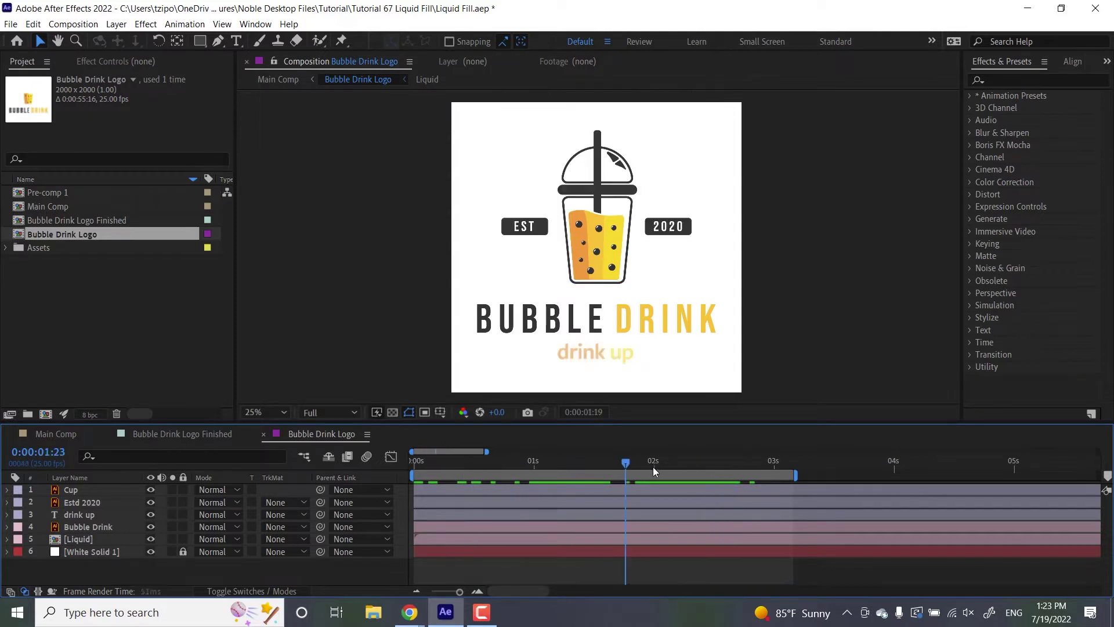
pyautogui.press('space')
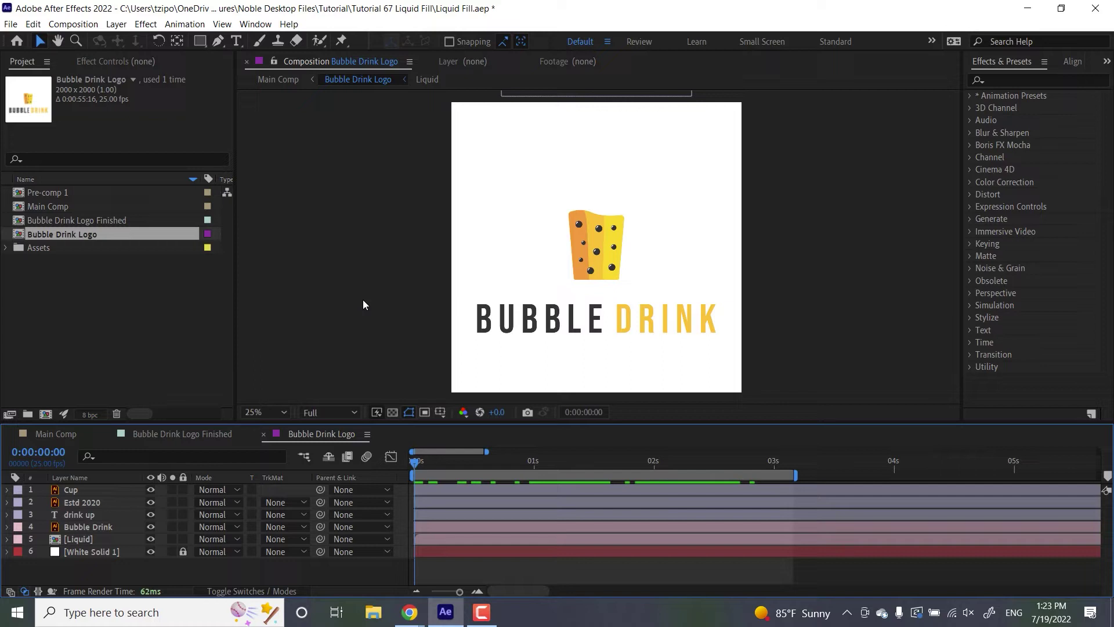
pyautogui.click(364, 300)
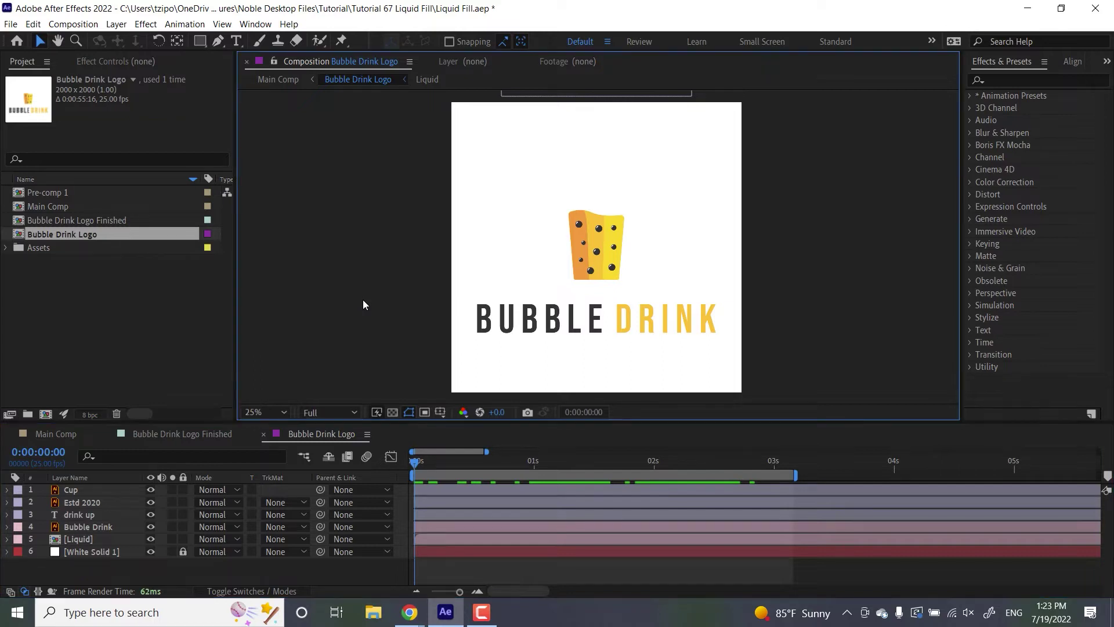
# Add Shape Layer 1 with a blue rectangle stretched wide across the cup area
pyautogui.click(116, 24)
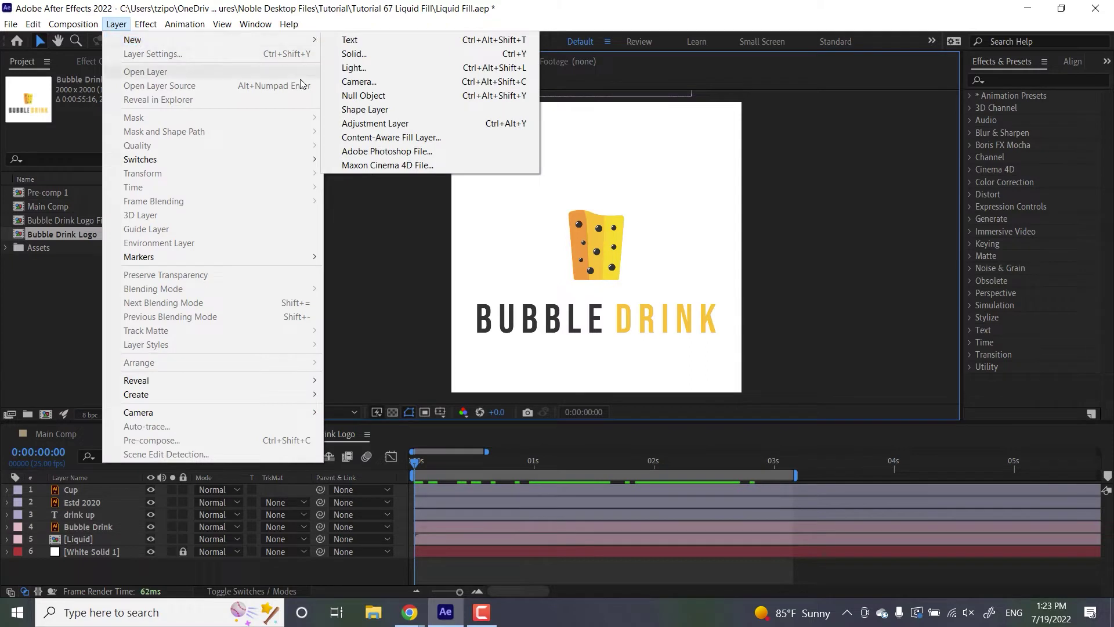
pyautogui.click(367, 111)
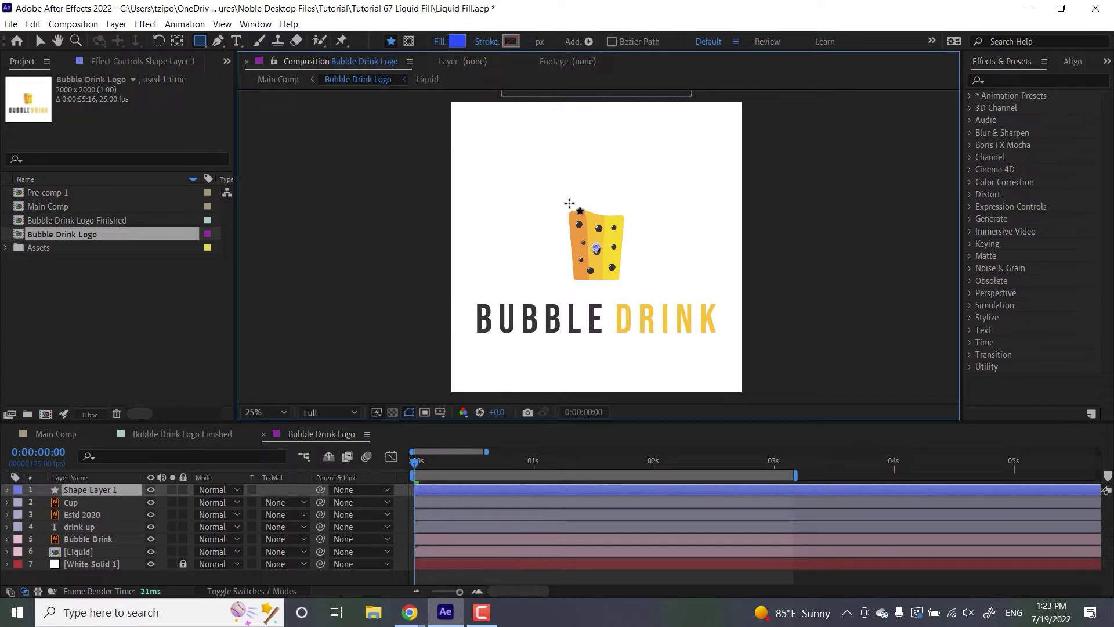
pyautogui.moveTo(468, 204); pyautogui.dragTo(596, 254)
pyautogui.moveTo(706, 287); pyautogui.dragTo(730, 287)
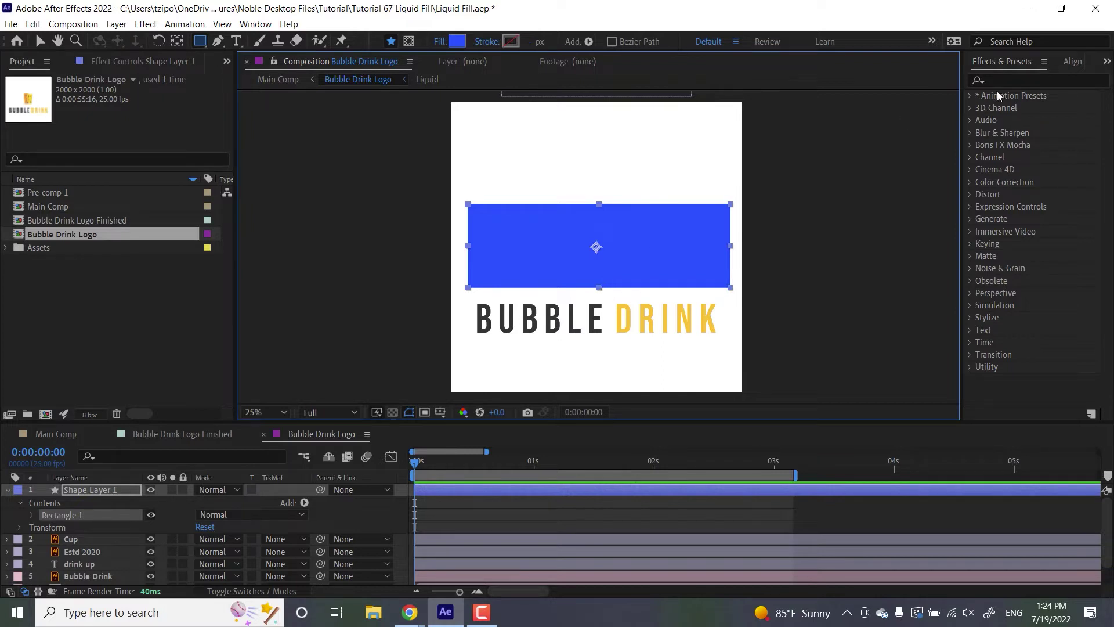
# Search effects for 'wave' and apply Wave Warp to Shape Layer 1
pyautogui.click(1027, 82)
pyautogui.click(1012, 79)
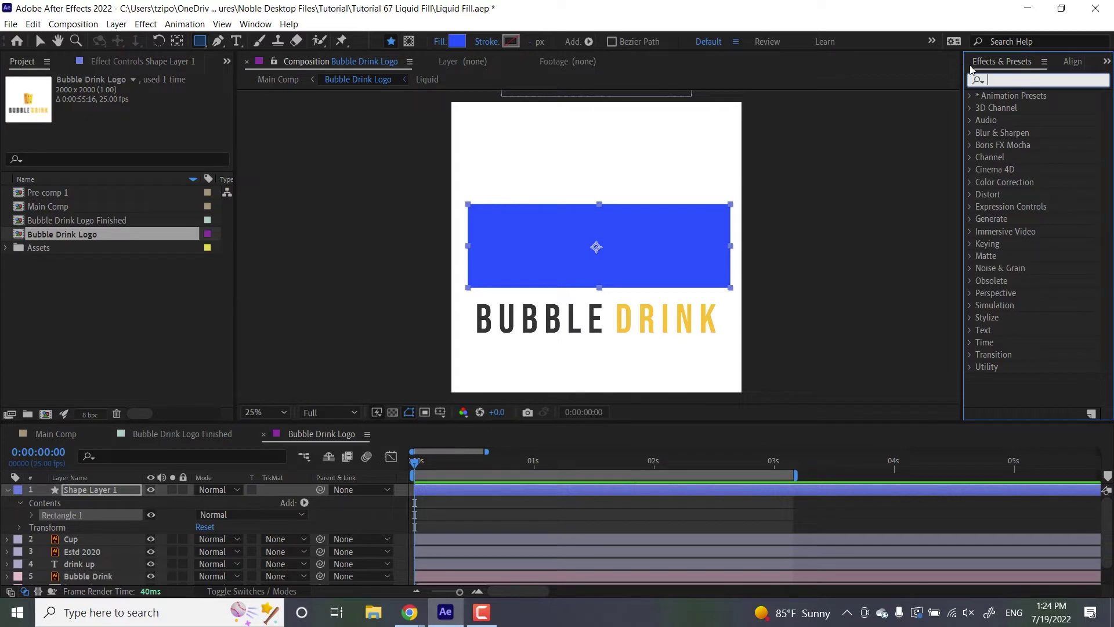
pyautogui.write('wave w')
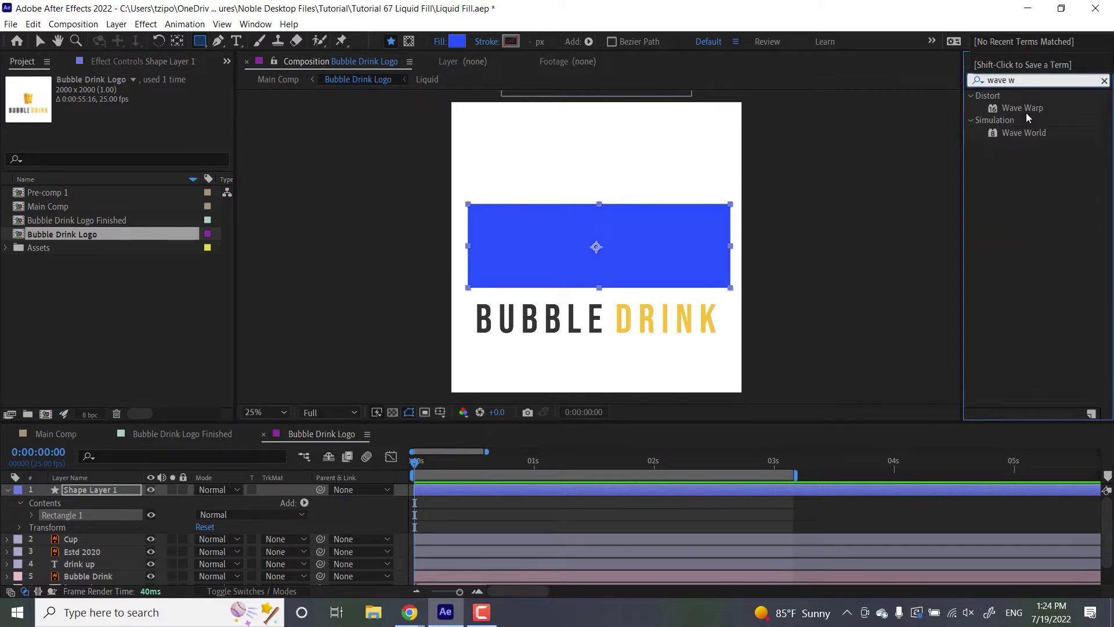
pyautogui.moveTo(1018, 106)
pyautogui.mouseDown()
pyautogui.moveTo(667, 304)
pyautogui.moveTo(484, 493)
pyautogui.mouseUp()
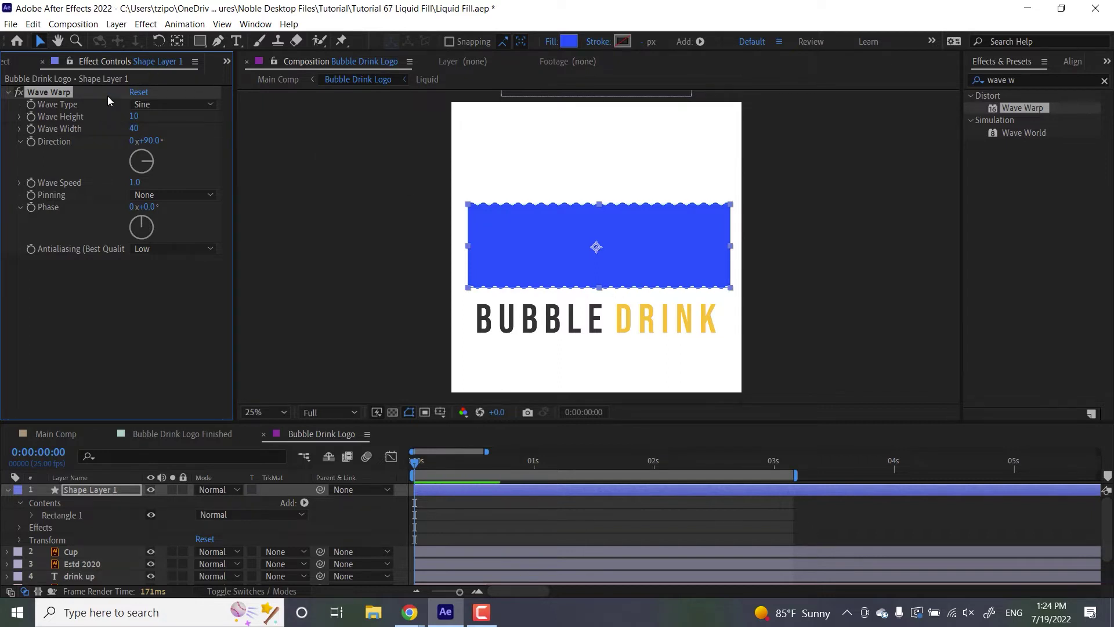
pyautogui.click(167, 106)
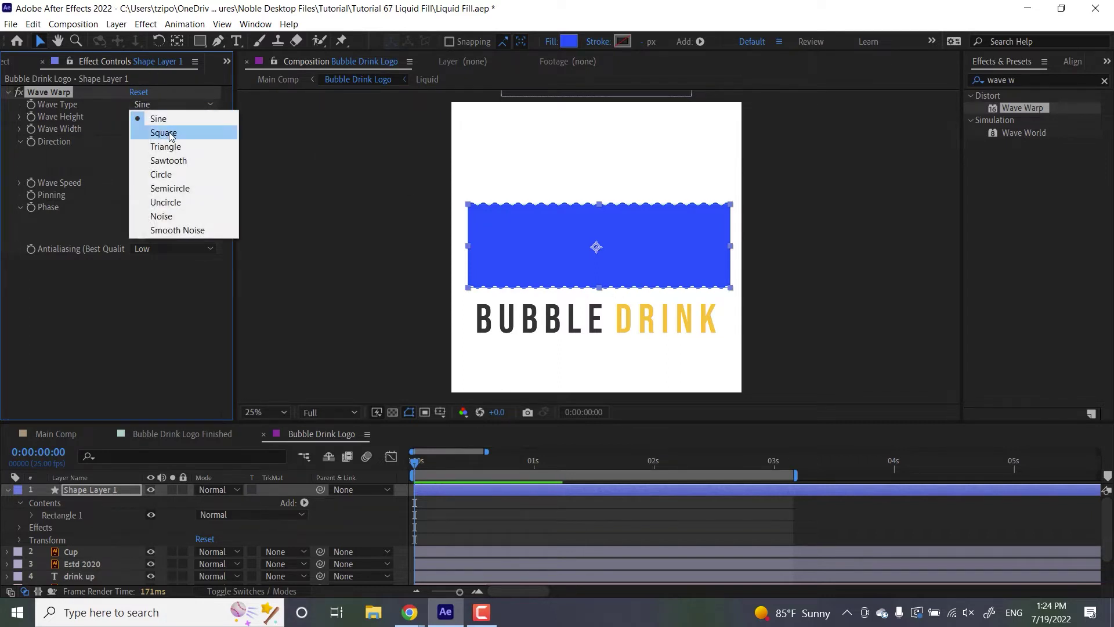
pyautogui.click(164, 132)
pyautogui.click(182, 103)
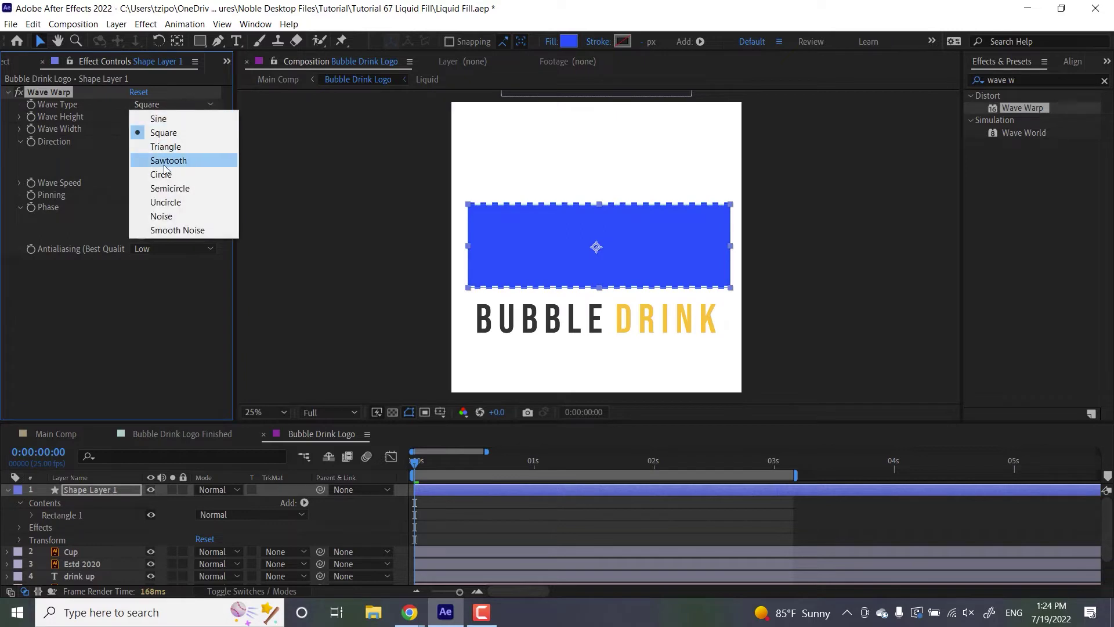
pyautogui.click(164, 160)
pyautogui.click(186, 106)
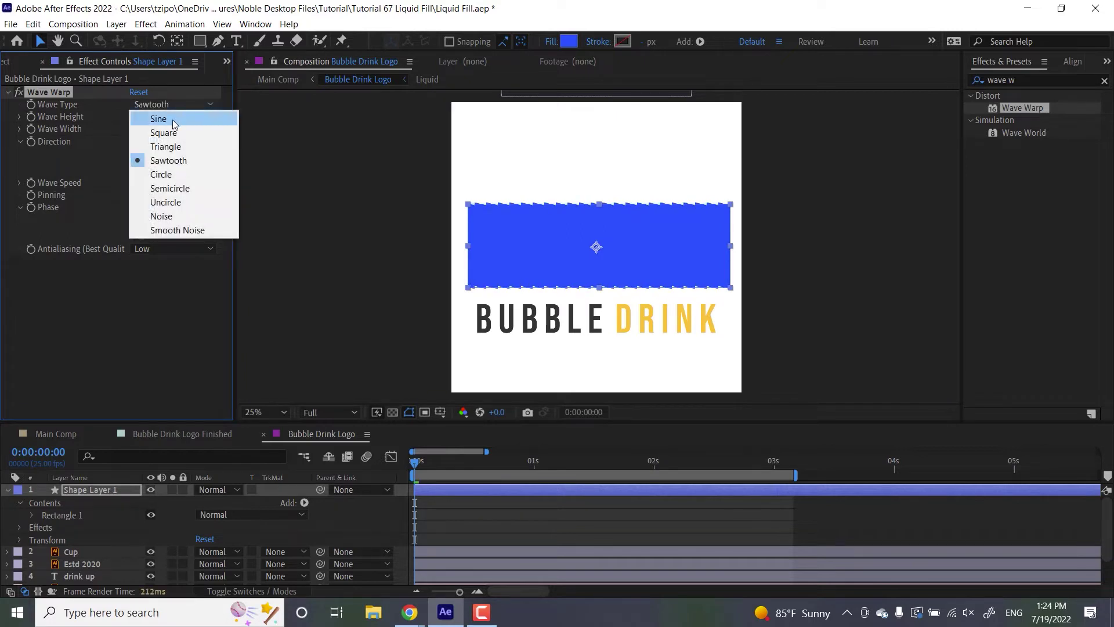
pyautogui.click(173, 119)
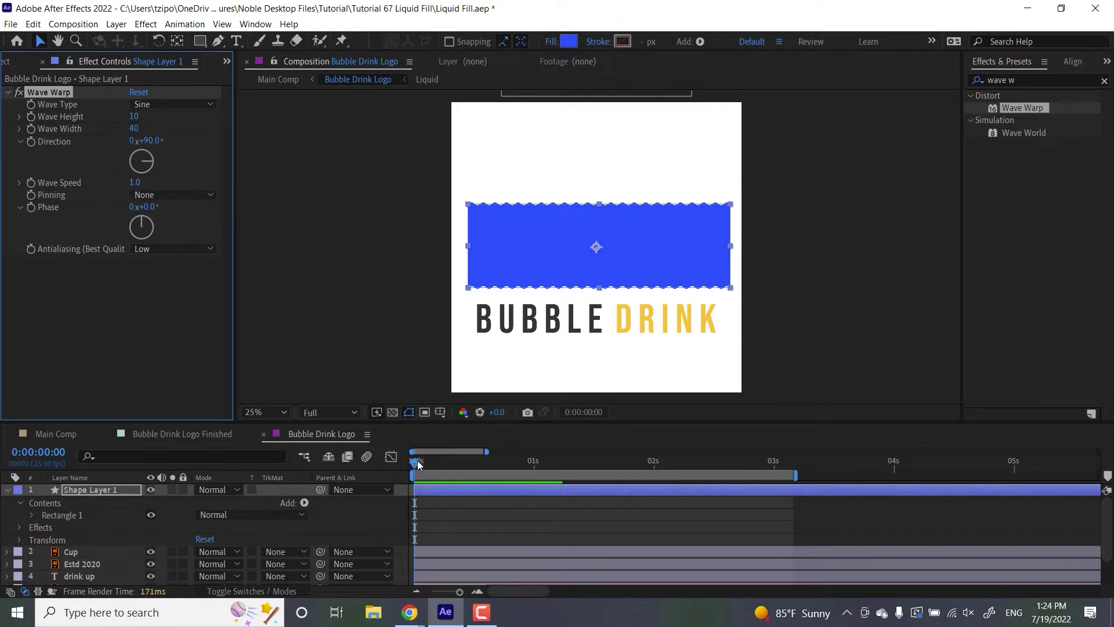
pyautogui.moveTo(417, 462); pyautogui.dragTo(359, 451)
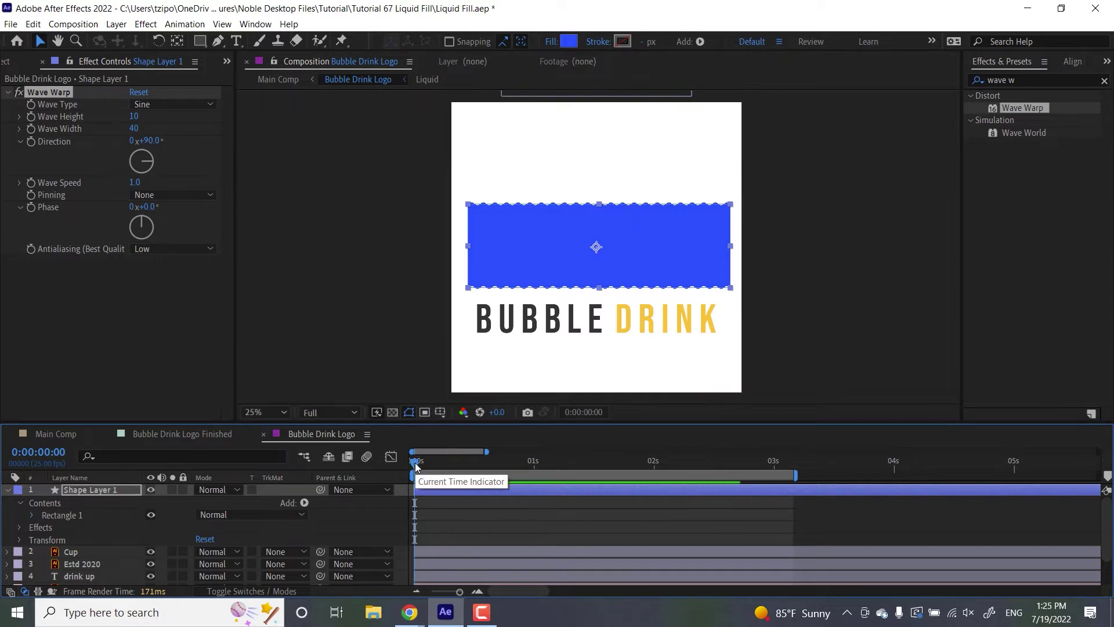
pyautogui.moveTo(149, 207); pyautogui.dragTo(621, 210)
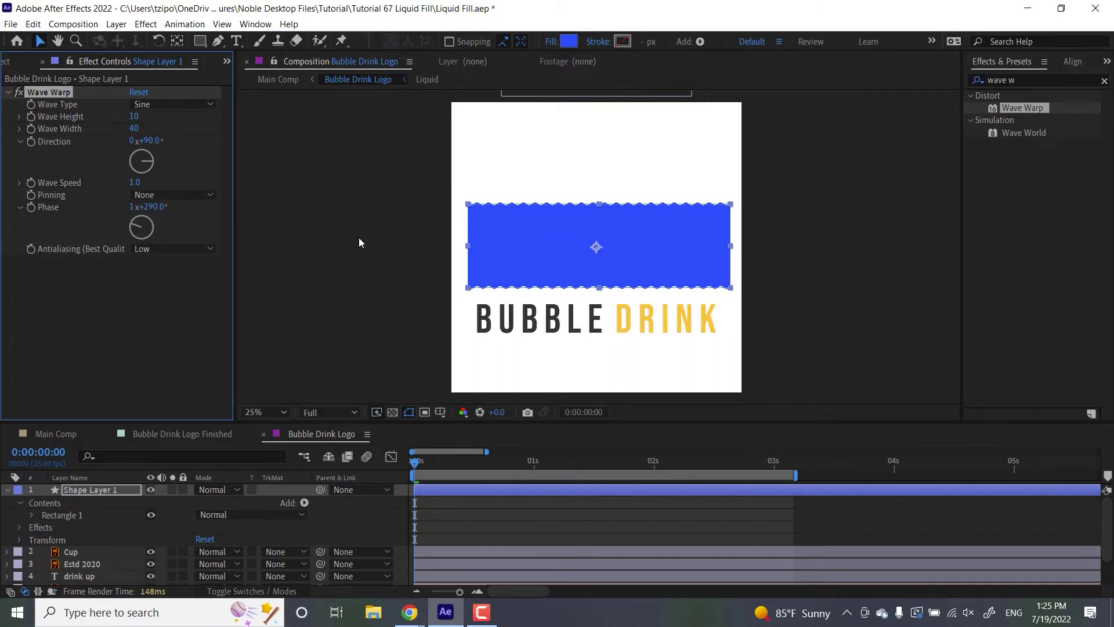
pyautogui.click(297, 244)
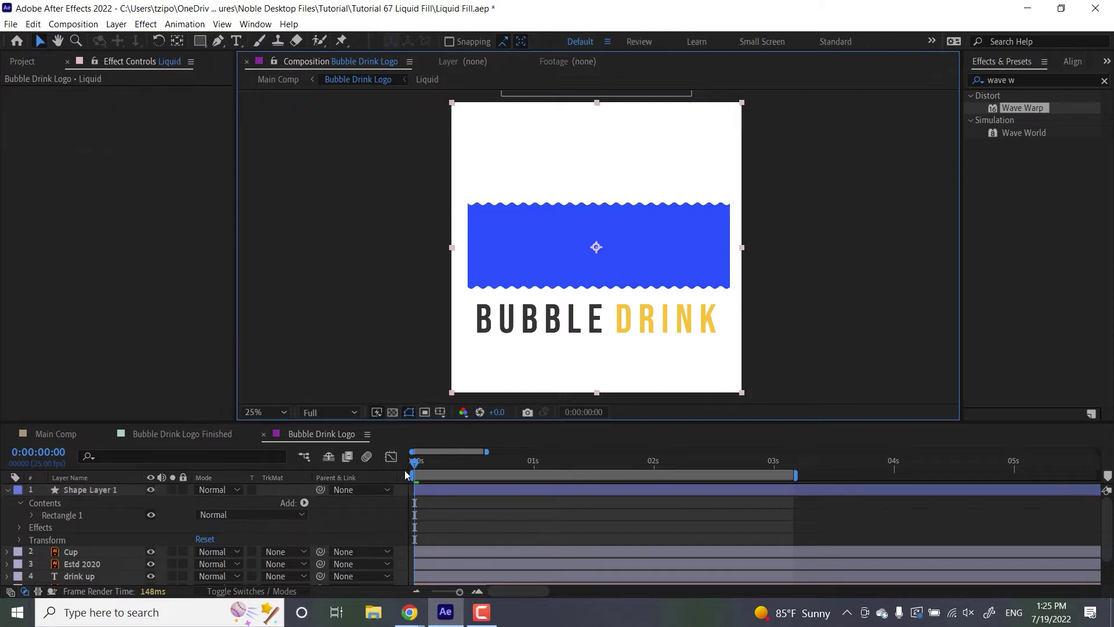
pyautogui.click(449, 492)
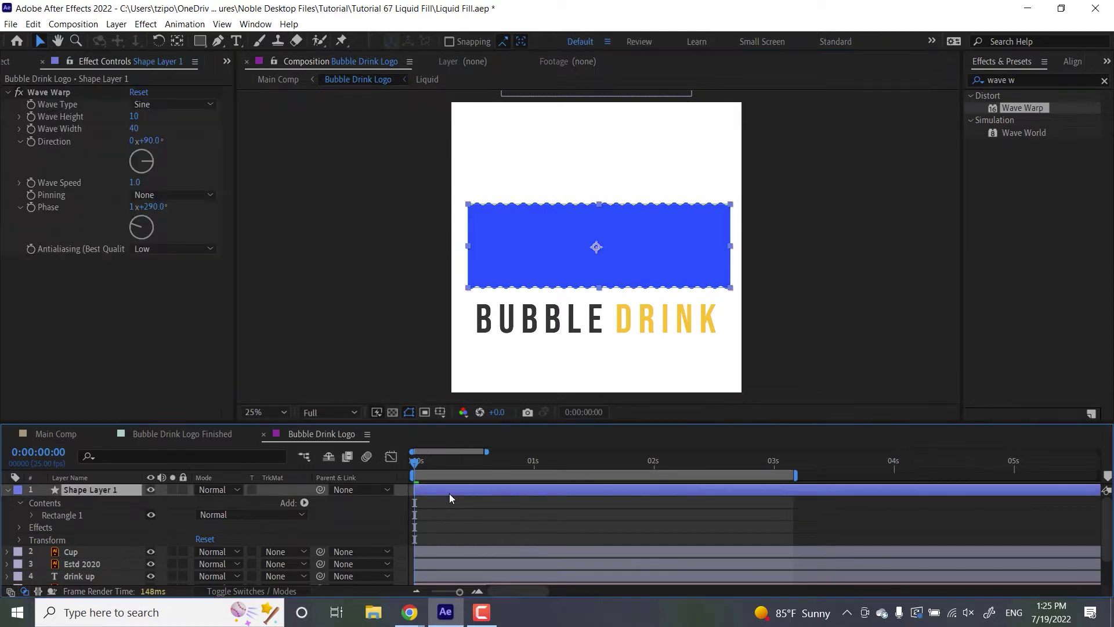
pyautogui.hotkey('ctrl', 'z')
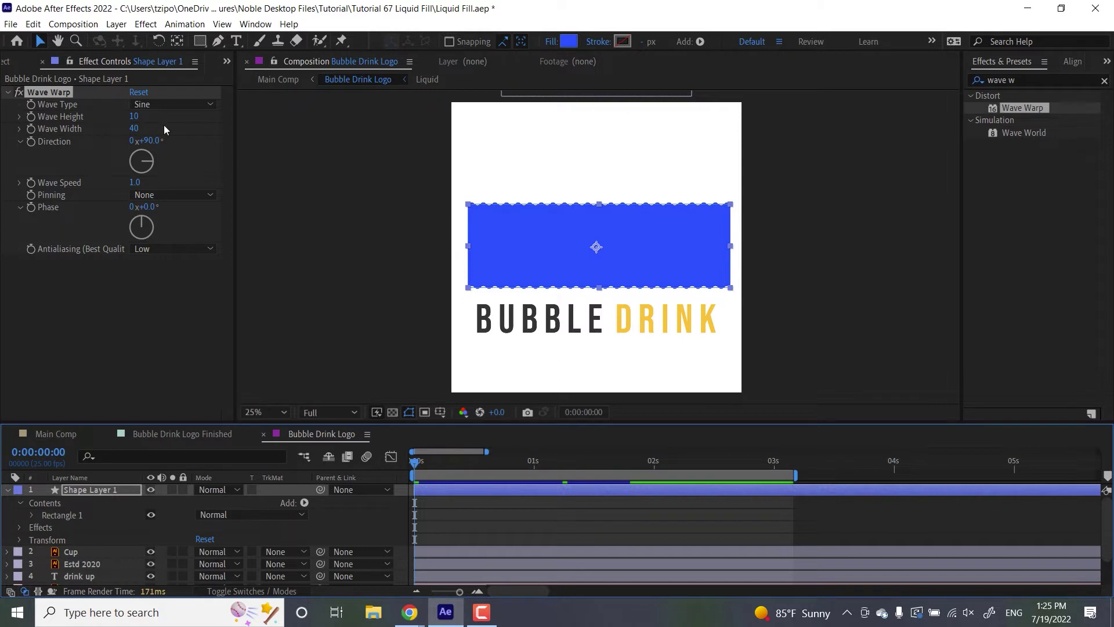
# Set Wave Warp to Wave Height 20, Wave Width 300 and Wave Speed 3
pyautogui.click(133, 116)
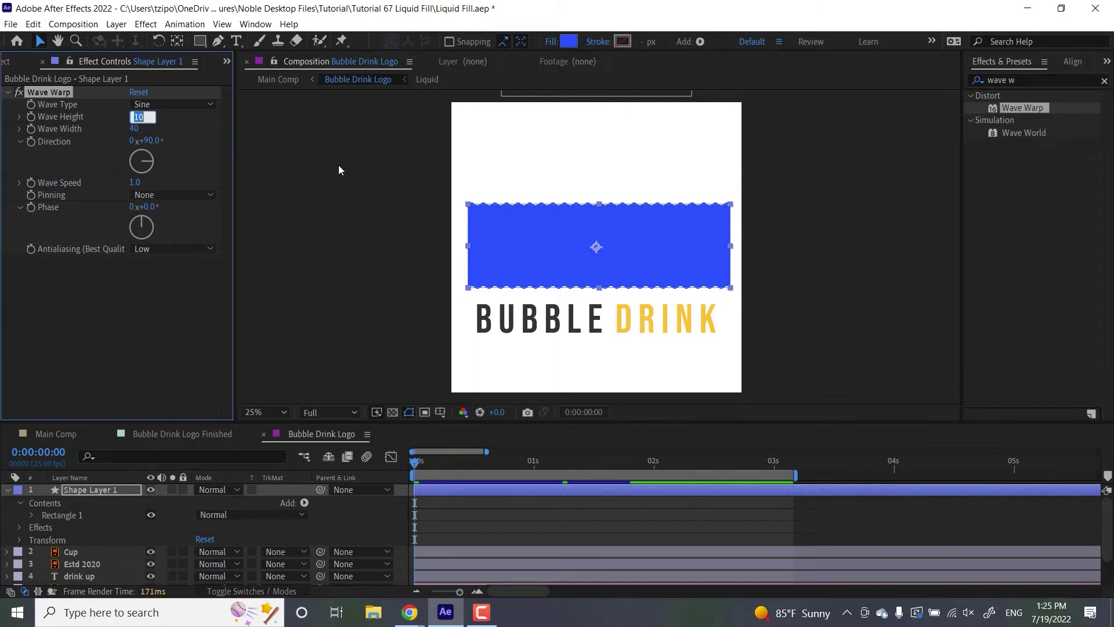
pyautogui.press('Return')
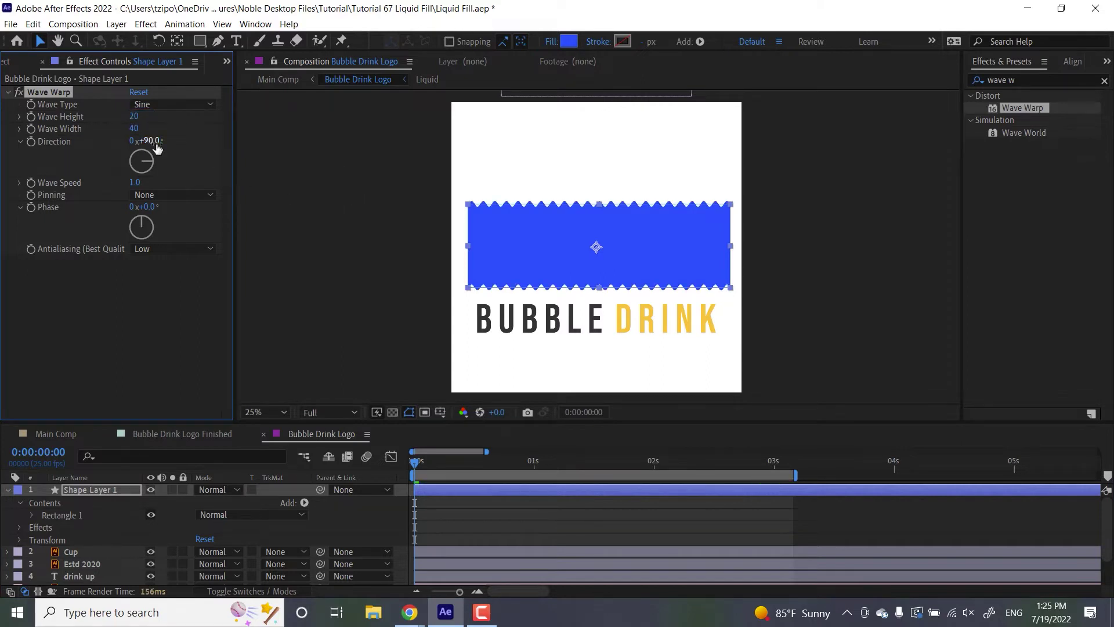
pyautogui.click(133, 128)
pyautogui.write('300')
pyautogui.press('Return')
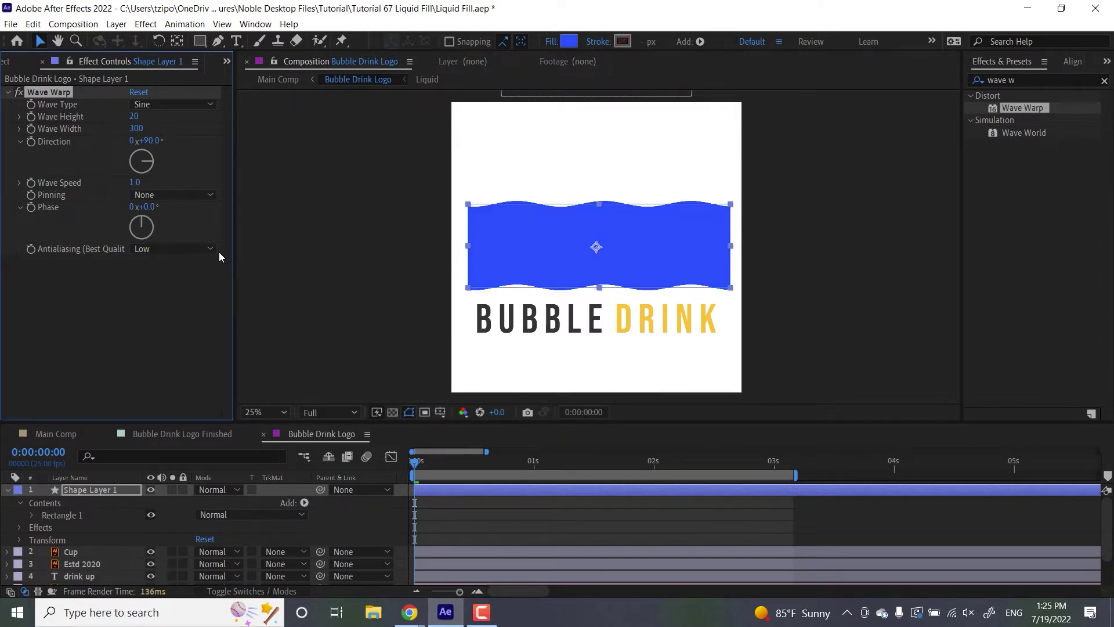
pyautogui.click(134, 183)
pyautogui.write('3')
pyautogui.press('Return')
pyautogui.click(100, 492)
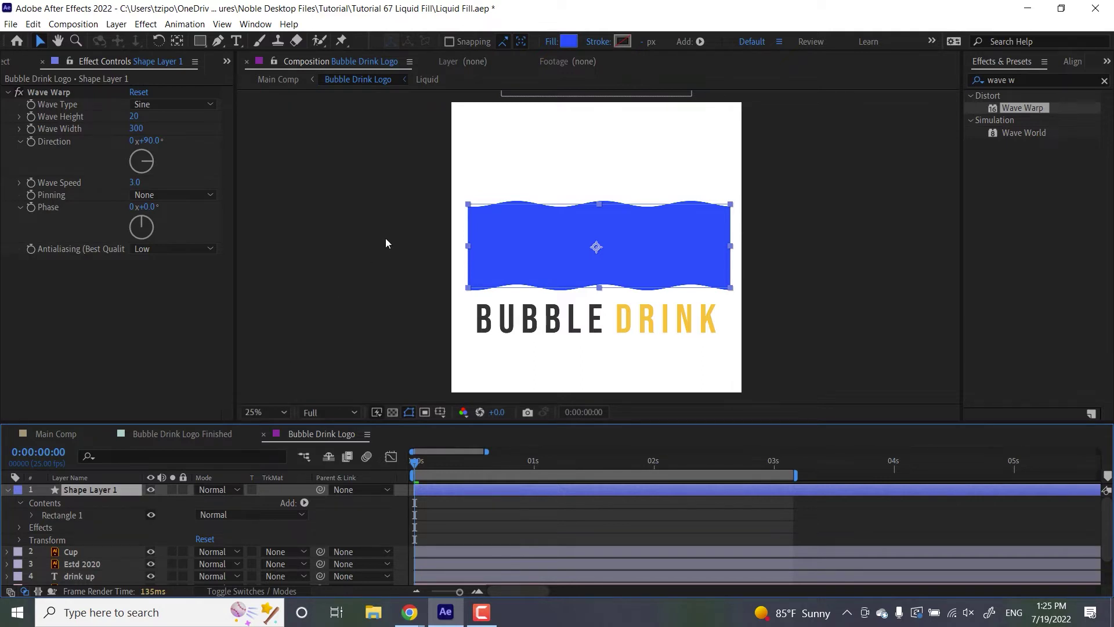
# Duplicate the wavy rectangle and rename the layers Liquid Fill and Liquid Bubble Drink
pyautogui.hotkey('ctrl', 'd')
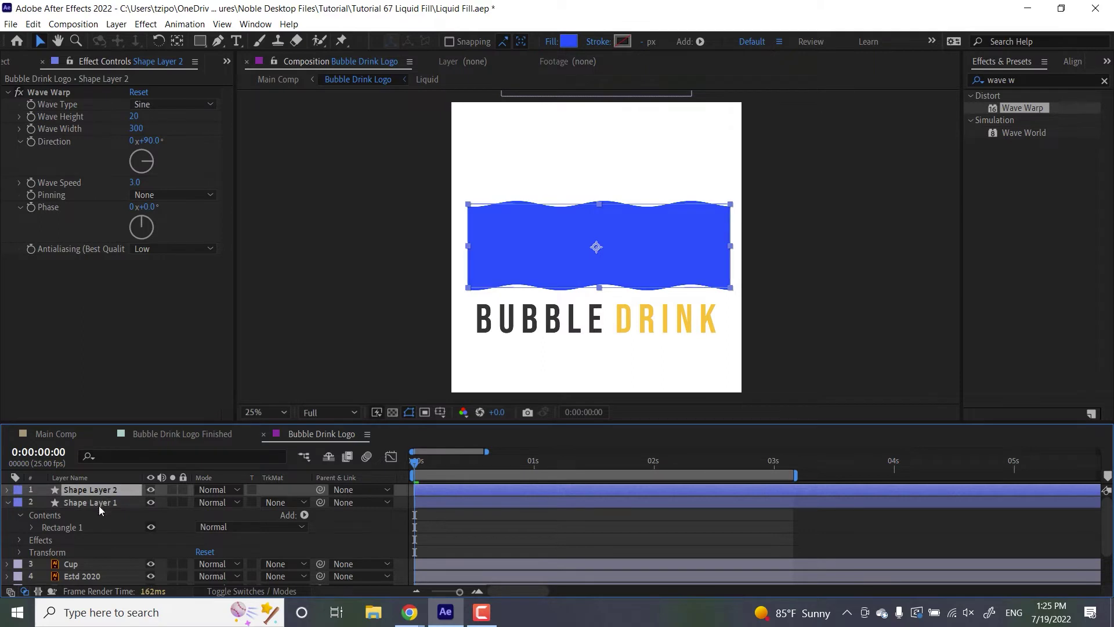
pyautogui.press('Return')
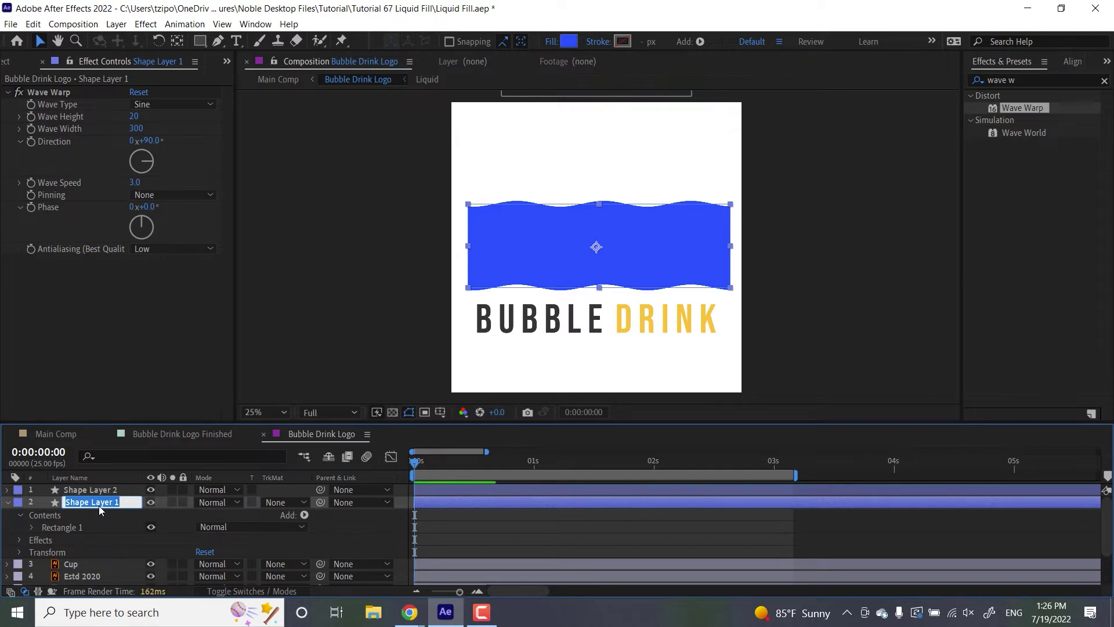
pyautogui.write('Liquid Fill')
pyautogui.press('Return')
pyautogui.click(93, 489)
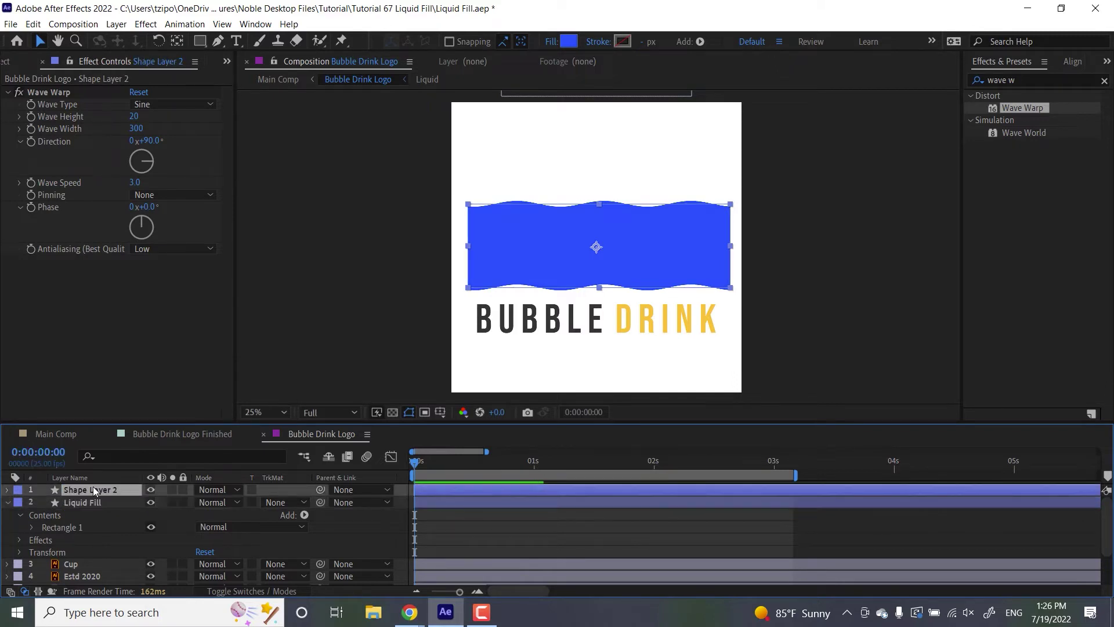
pyautogui.press('Return')
pyautogui.write('Liquid Bubble Drink')
pyautogui.press('Return')
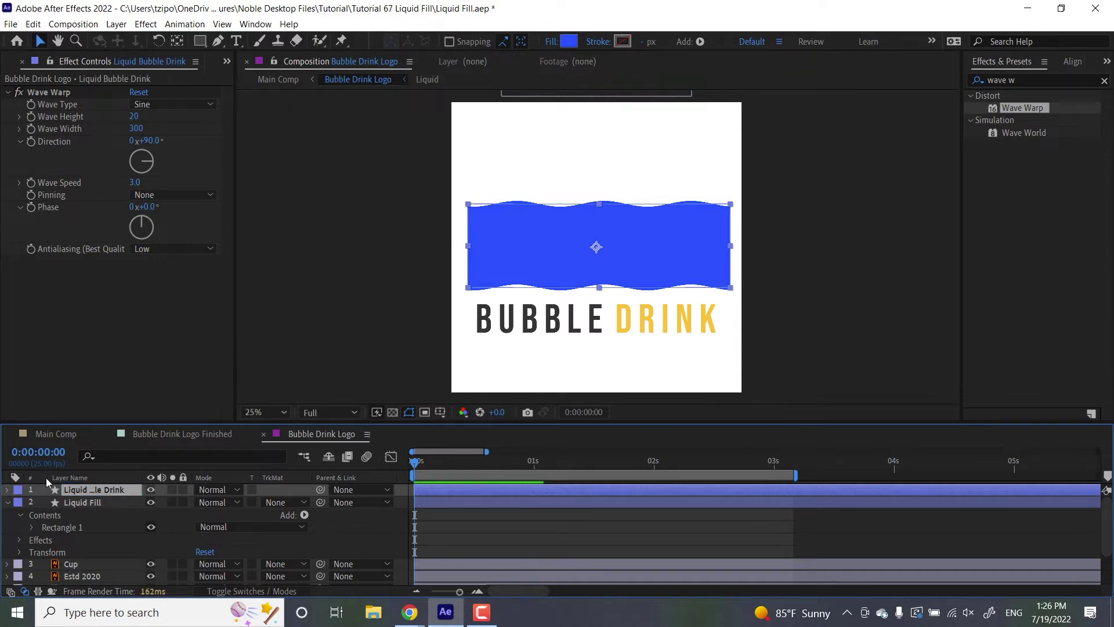
# Give both Liquid Fill and Liquid Bubble Drink a Yellow label
pyautogui.click(18, 503)
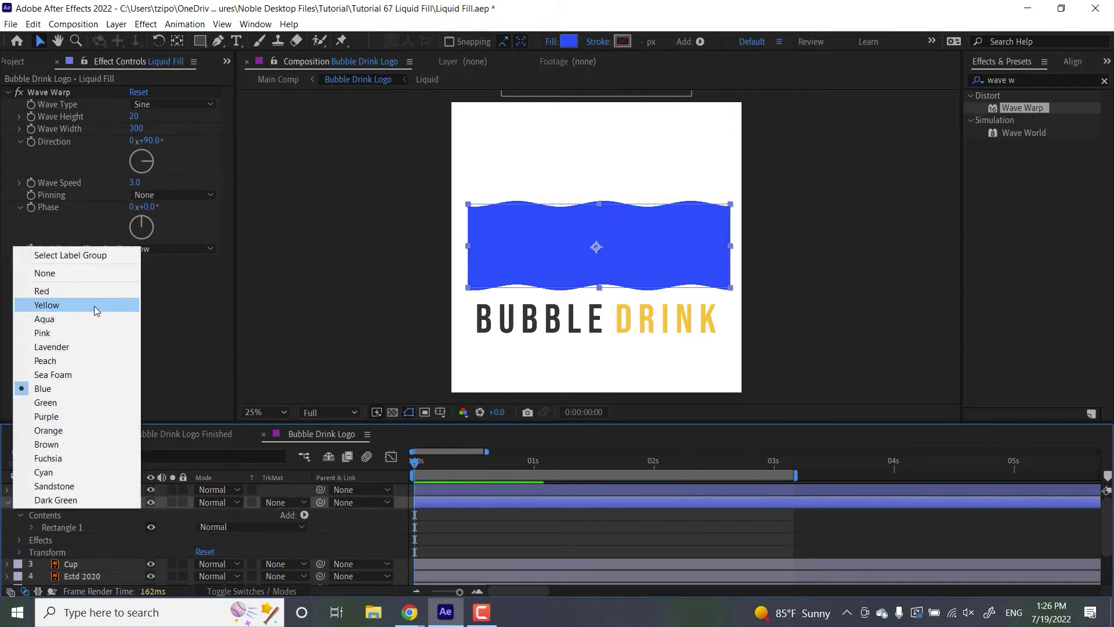
pyautogui.click(94, 306)
pyautogui.click(18, 490)
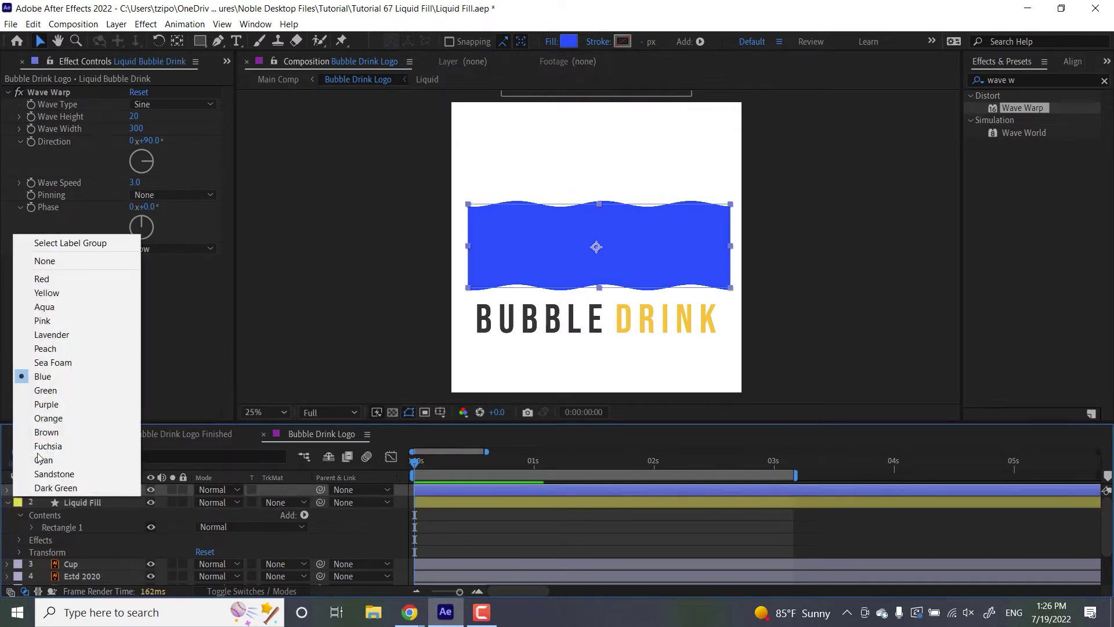
pyautogui.click(65, 294)
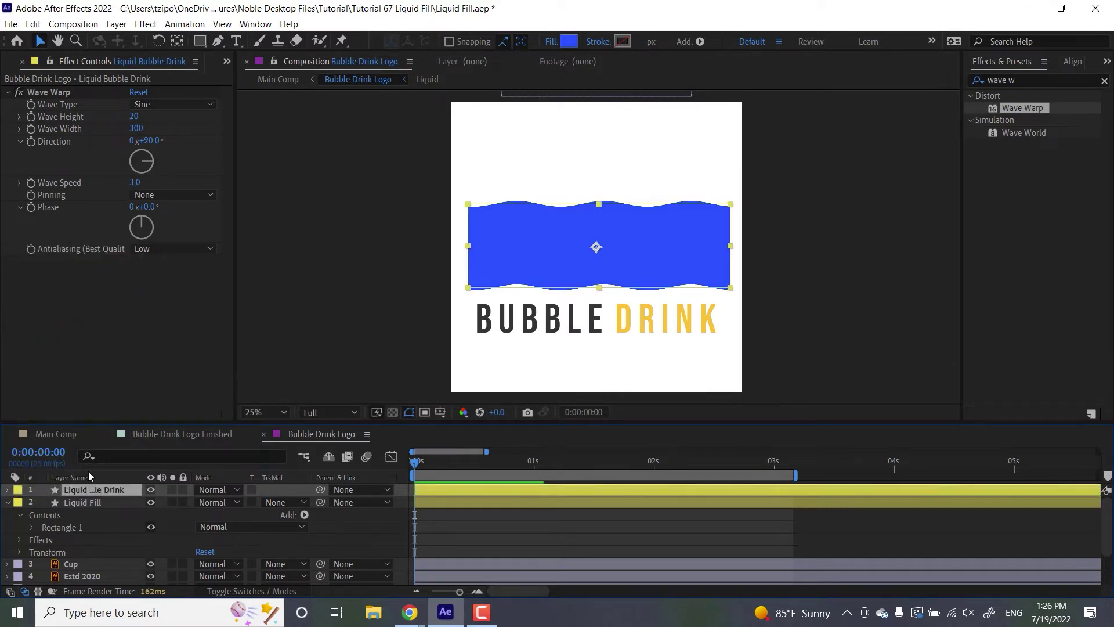
pyautogui.click(77, 502)
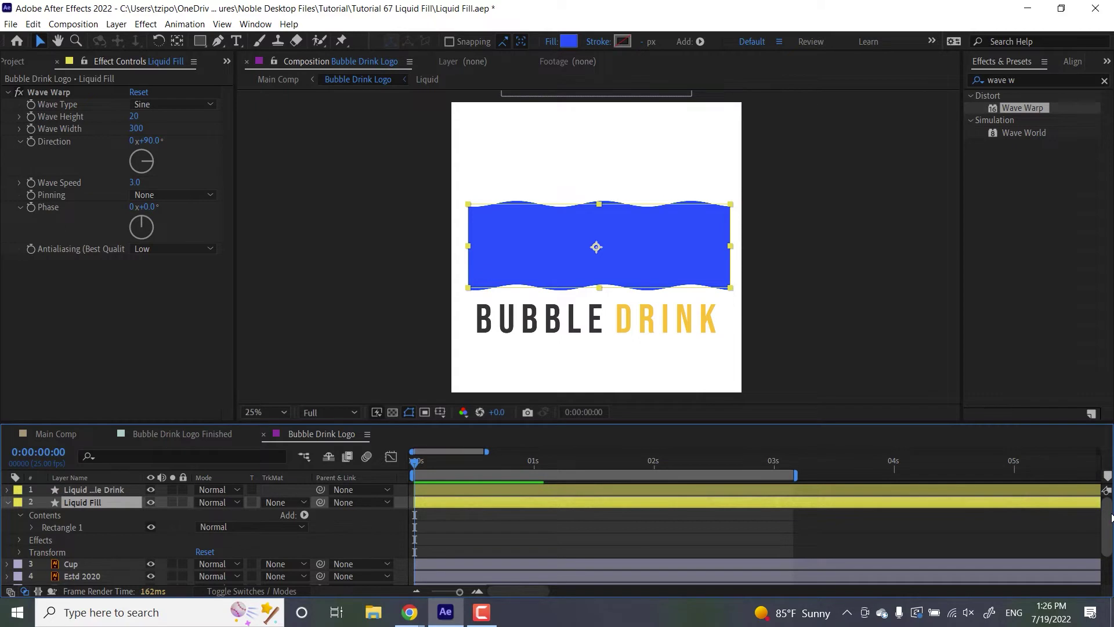
# Drag Liquid Bubble Drink above the Bubble Drink layer and Liquid Fill above [Liquid]
pyautogui.scroll(-3, 1105, 517)
pyautogui.scroll(2, 1106, 517)
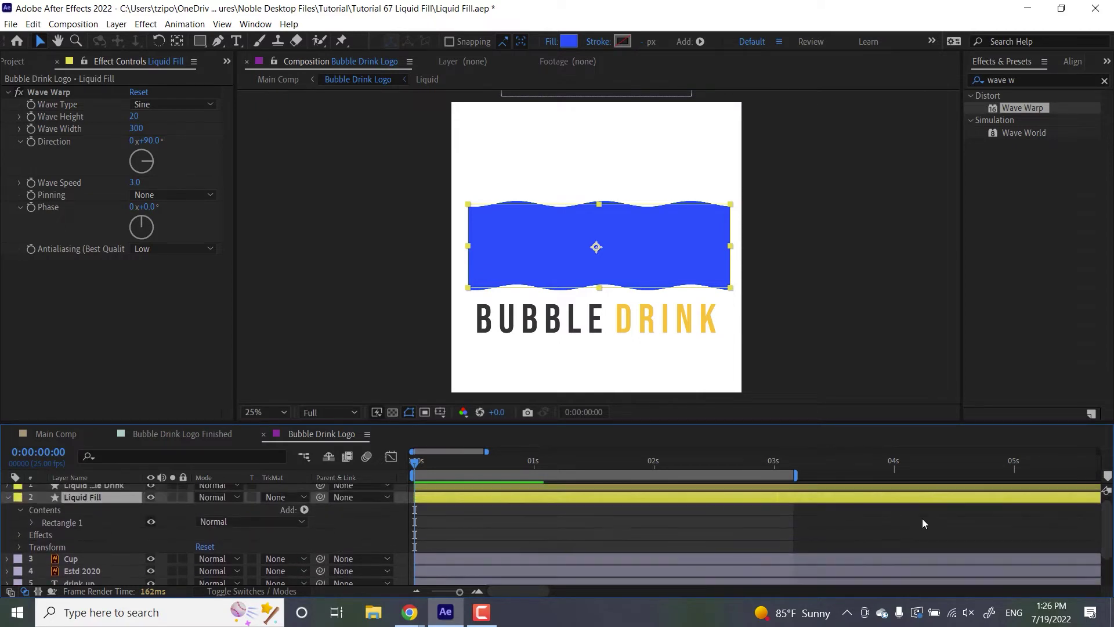
pyautogui.moveTo(134, 422); pyautogui.dragTo(133, 316)
pyautogui.moveTo(96, 383); pyautogui.dragTo(109, 485)
pyautogui.moveTo(92, 385); pyautogui.dragTo(96, 504)
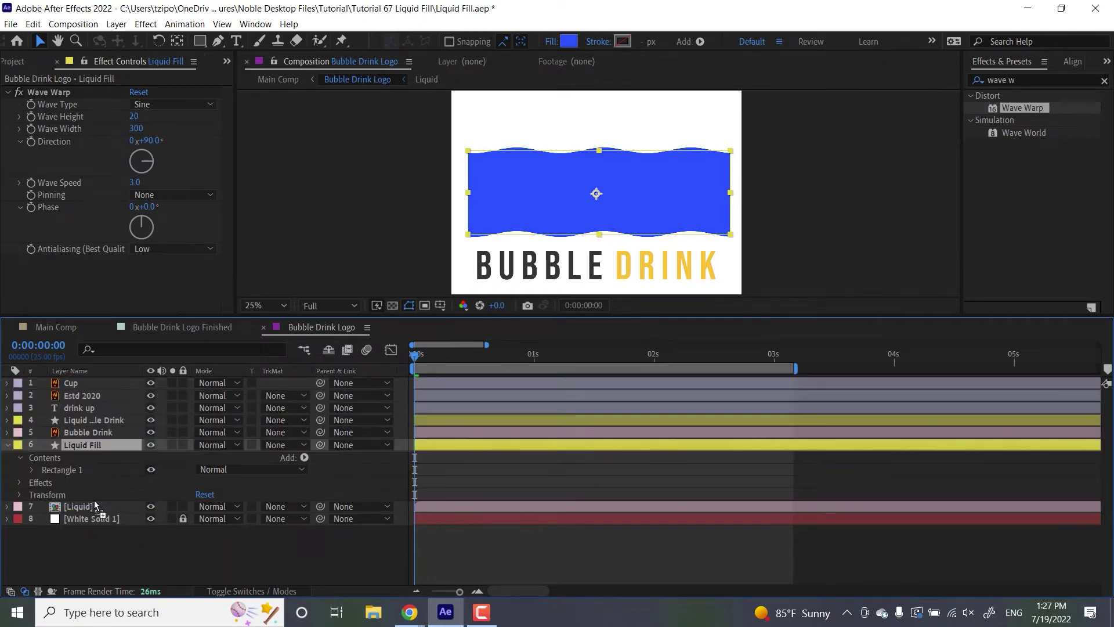
# On Liquid Bubble Drink, keep Wave Width 300 and set Wave Speed 5 and Phase 45°
pyautogui.click(109, 420)
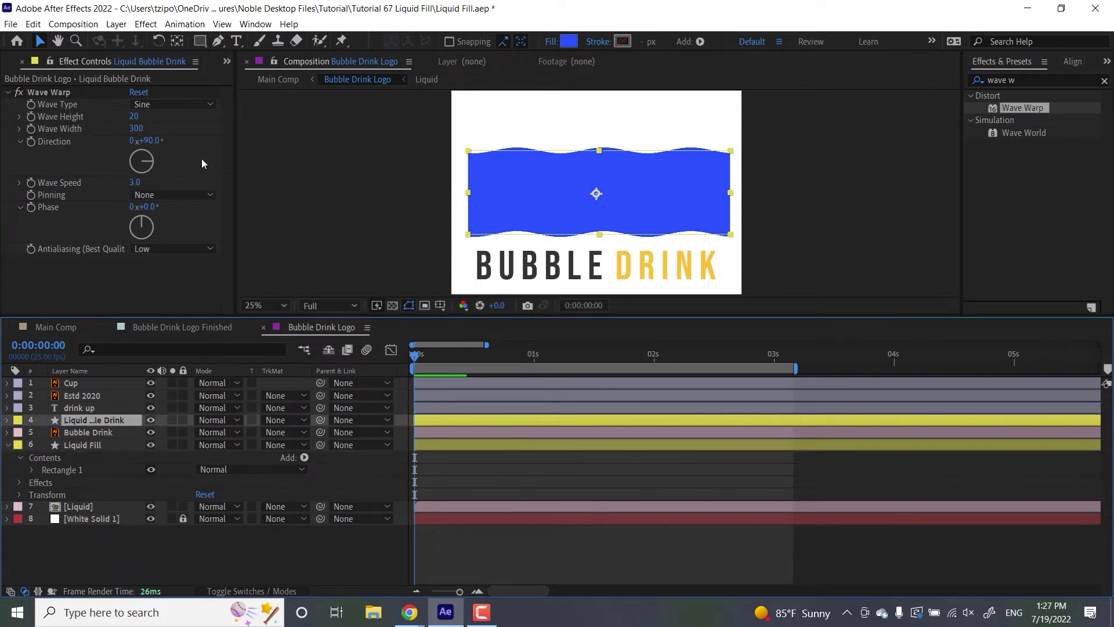
pyautogui.click(137, 128)
pyautogui.click(338, 140)
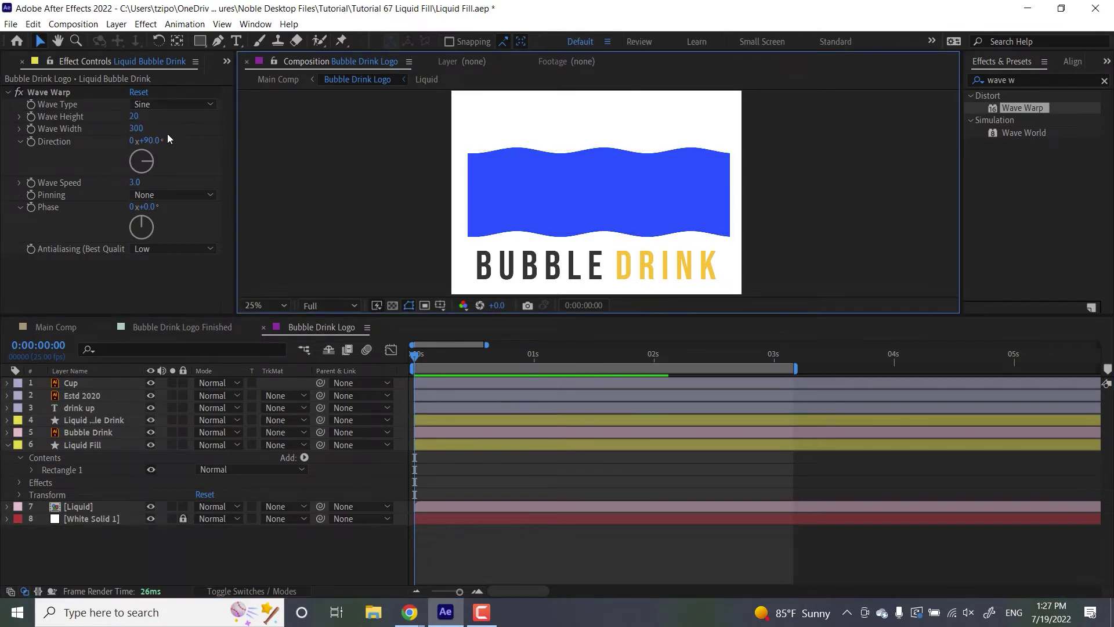
pyautogui.click(134, 182)
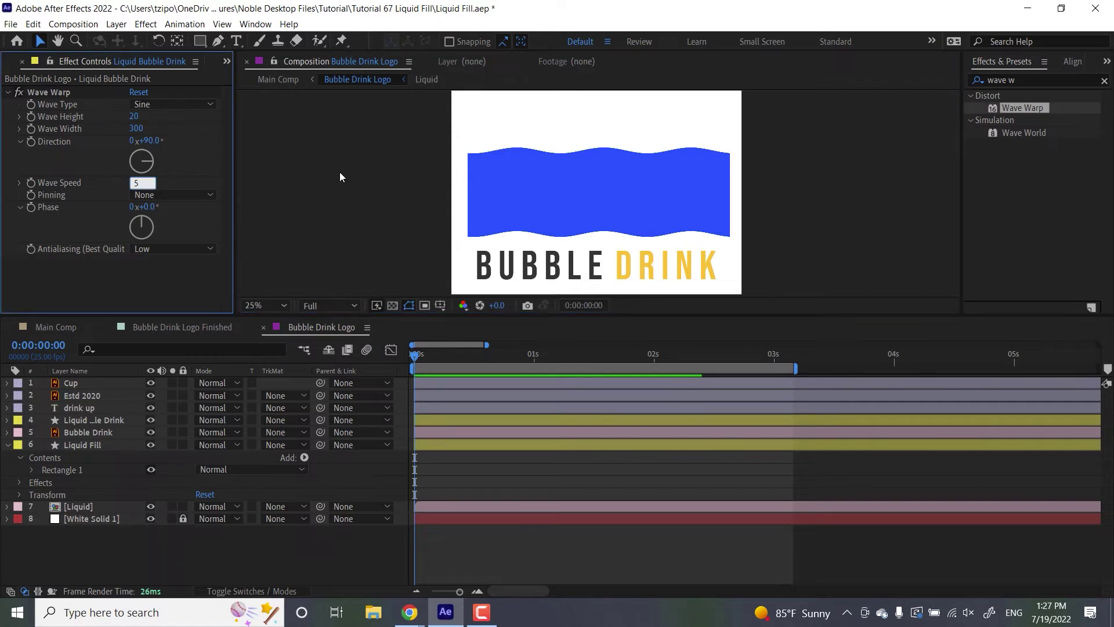
pyautogui.press('Return')
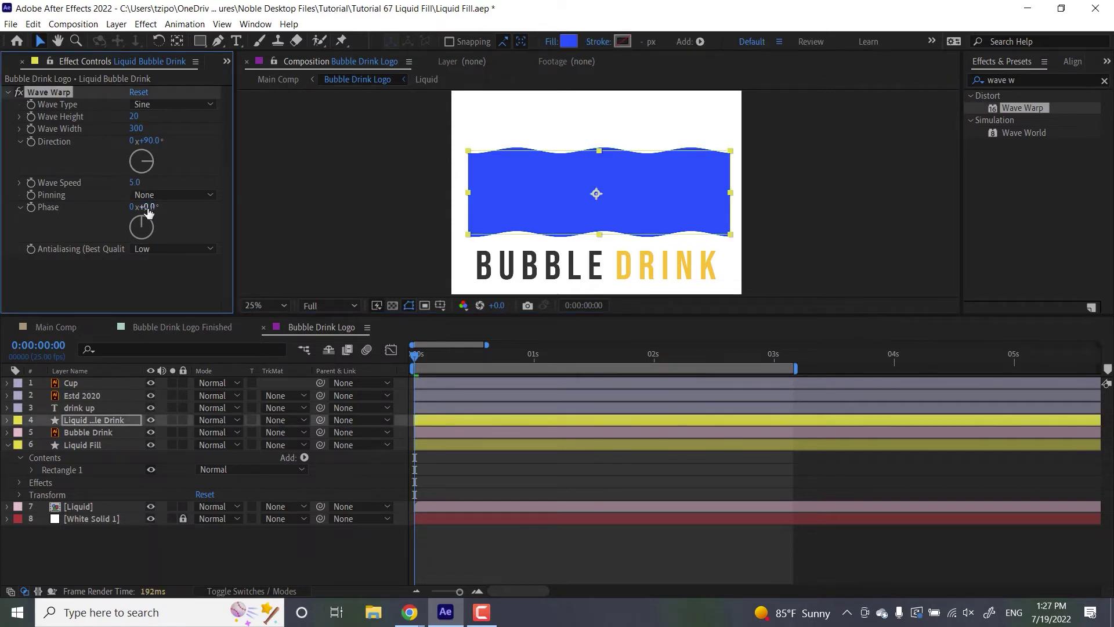
pyautogui.click(150, 207)
pyautogui.write('45')
pyautogui.press('Return')
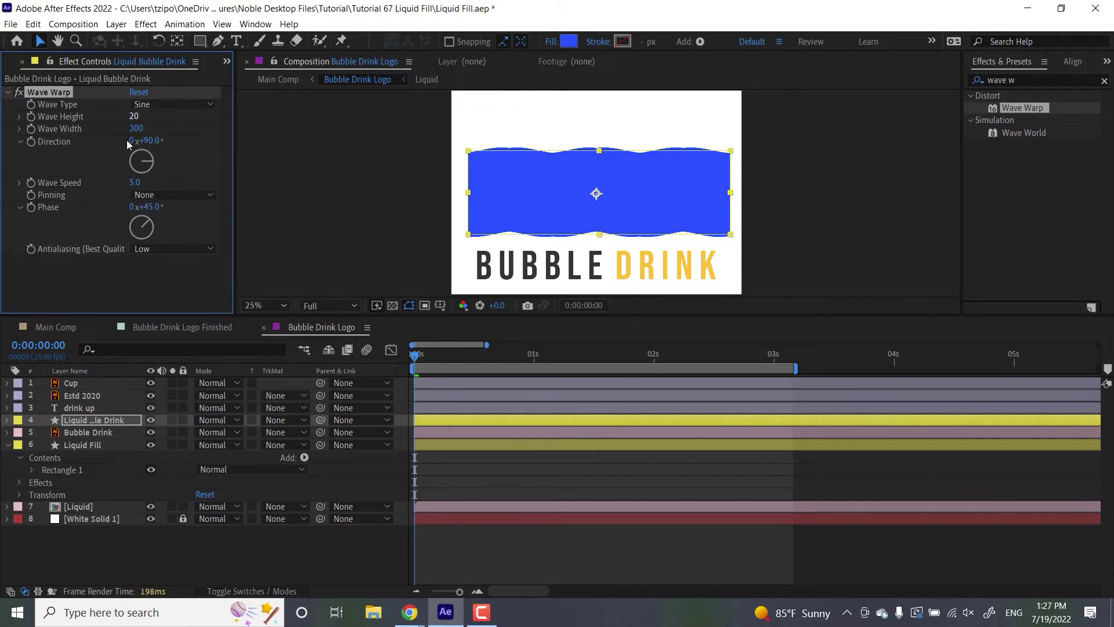
# Hide Liquid Fill and keyframe Liquid Bubble Drink's Position at Y 2095 at 0:00:00:15
pyautogui.click(152, 446)
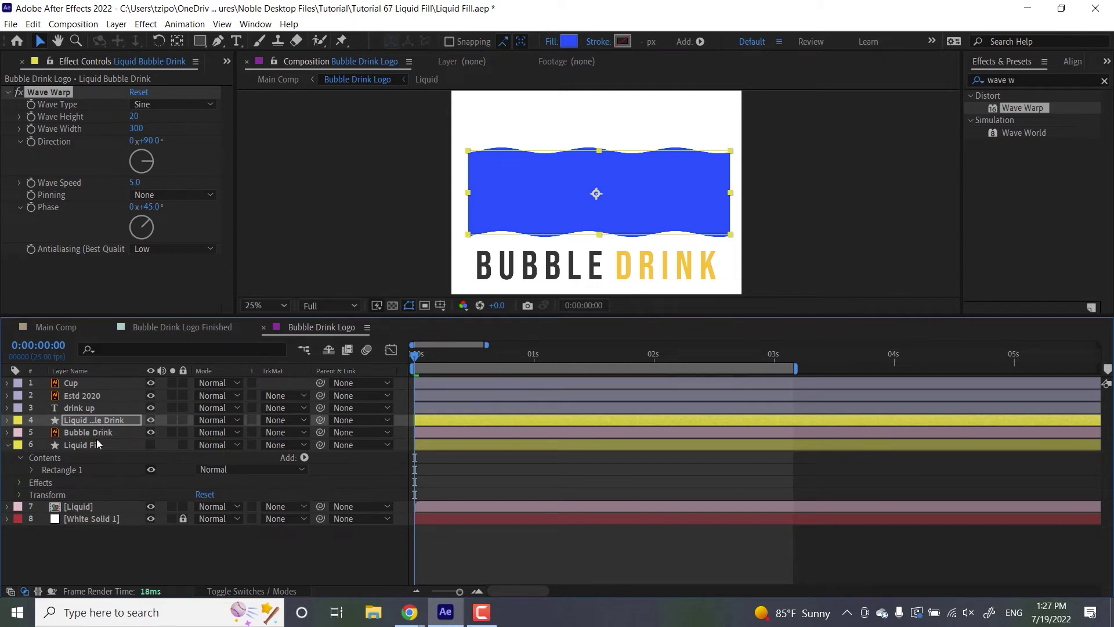
pyautogui.press('p')
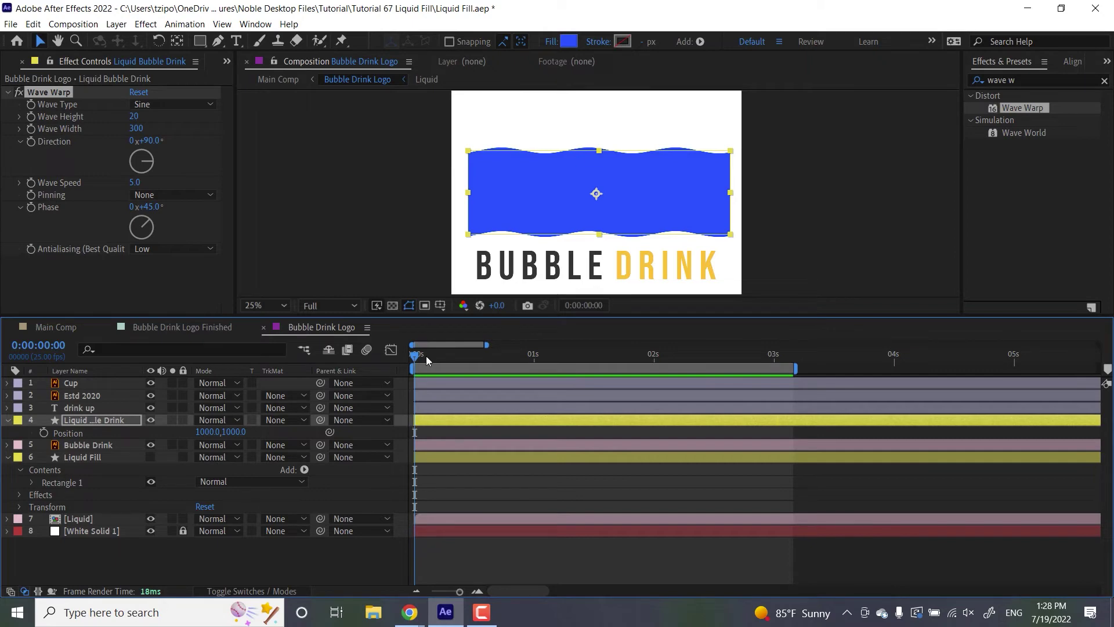
pyautogui.press('space')
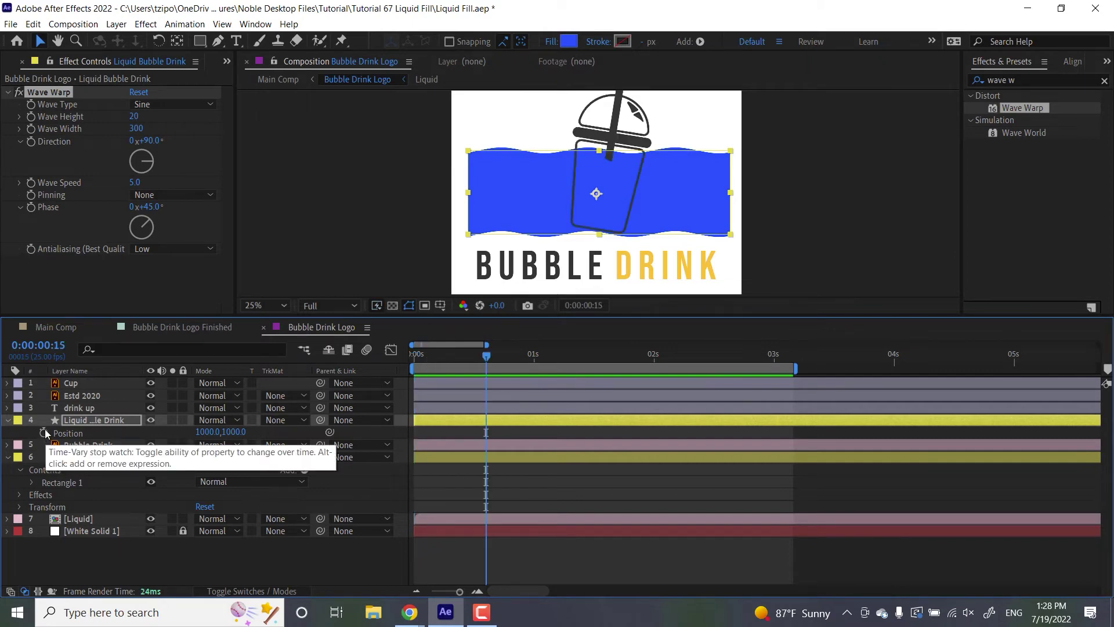
pyautogui.click(44, 432)
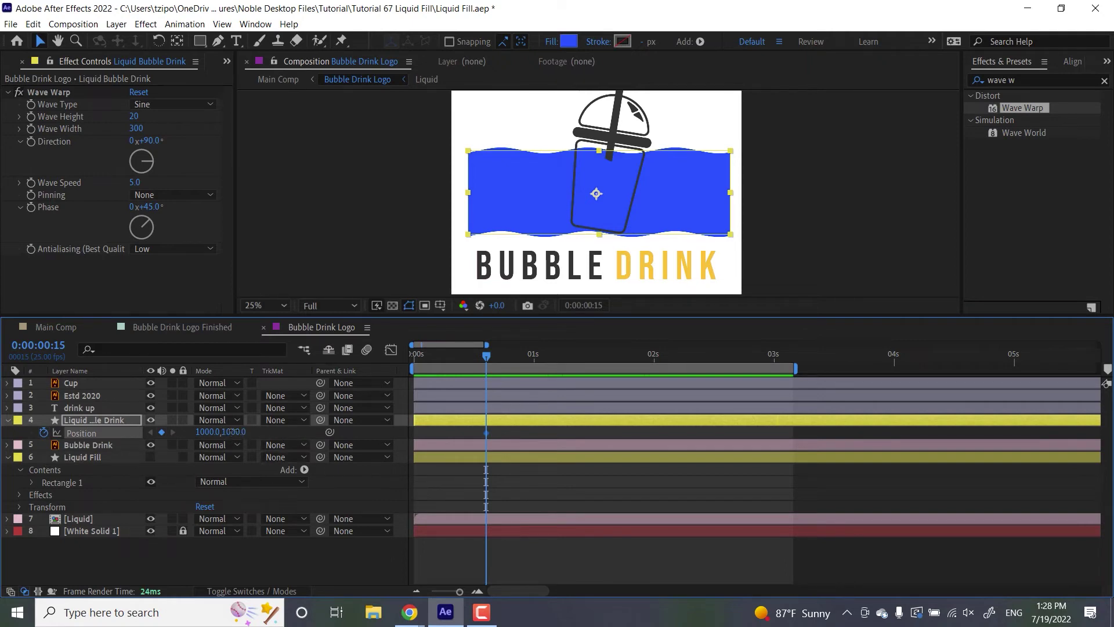
pyautogui.moveTo(234, 432); pyautogui.dragTo(235, 432)
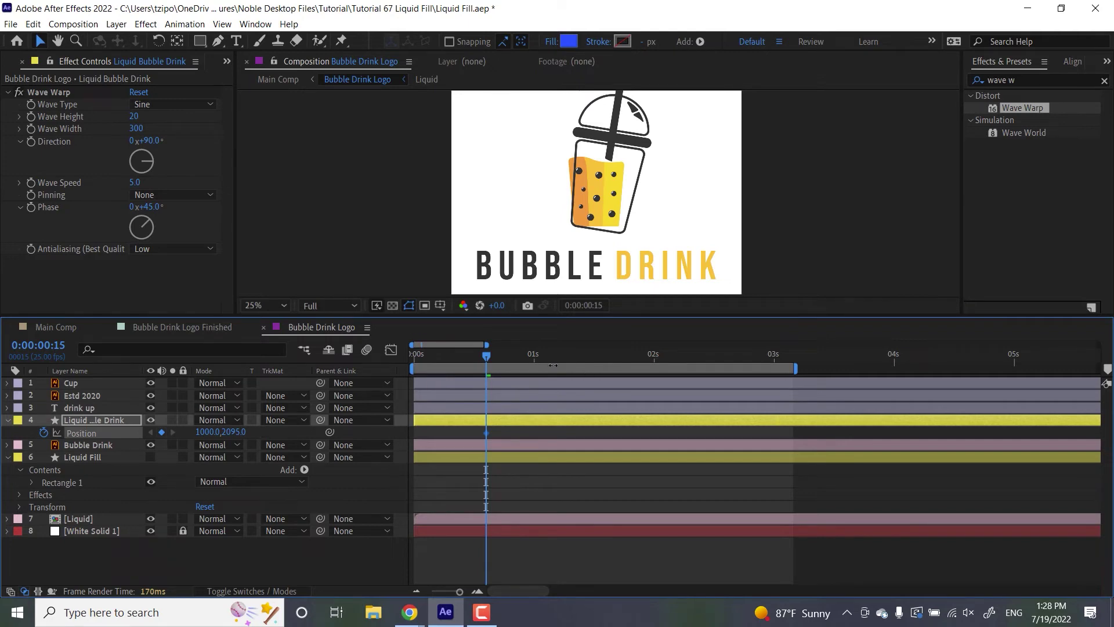
# Add a second Position keyframe at Y 1520 at 0:00:01:18
pyautogui.moveTo(550, 357); pyautogui.dragTo(621, 357)
pyautogui.click(232, 432)
pyautogui.write('1520')
pyautogui.press('Return')
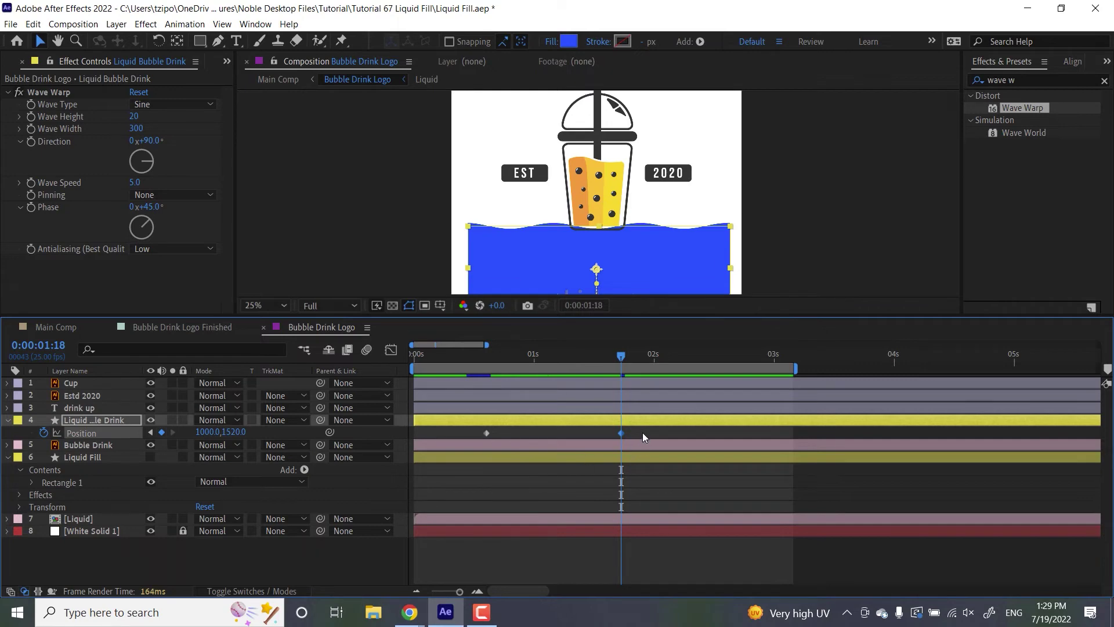
# Apply Easy Ease to both Position keyframes
pyautogui.moveTo(643, 433); pyautogui.dragTo(486, 435)
pyautogui.rightClick(486, 436)
pyautogui.moveTo(515, 429)
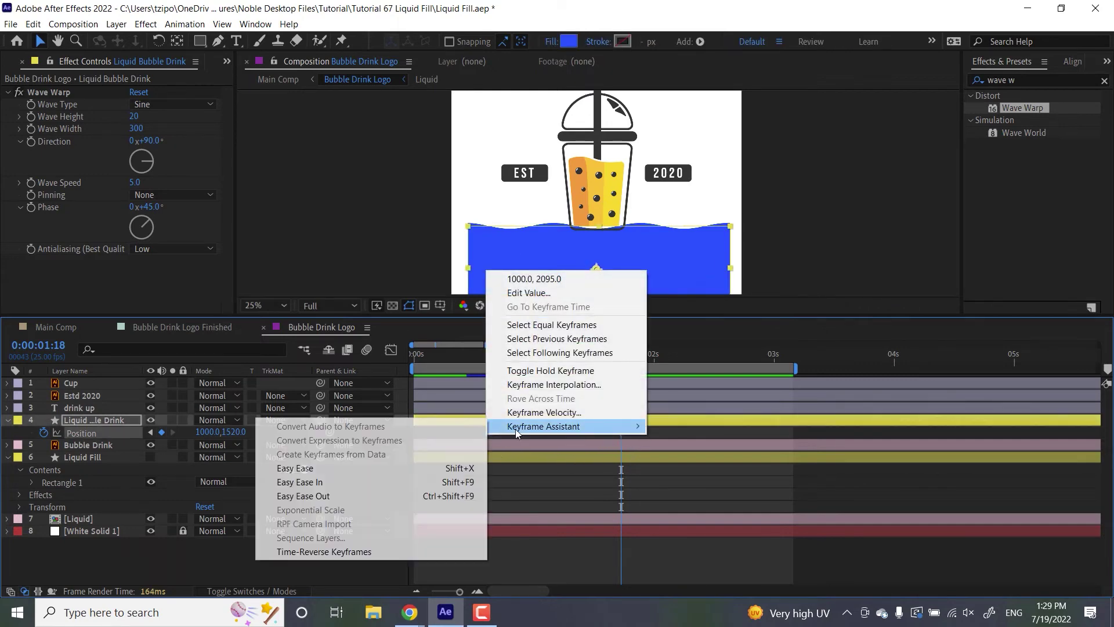
pyautogui.click(339, 469)
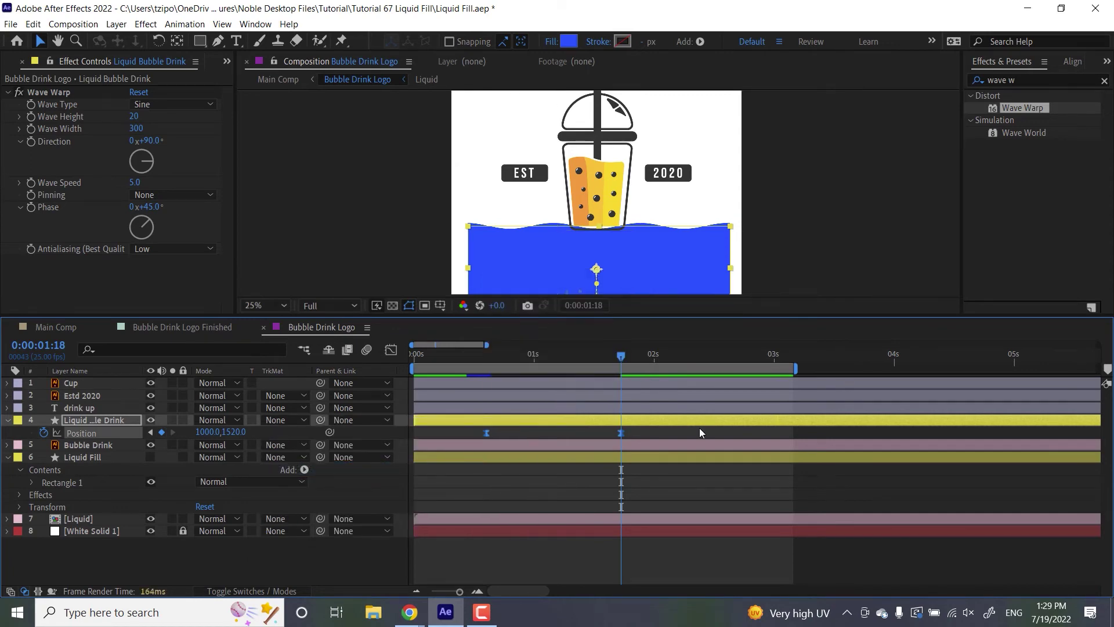
# Keyframe Liquid Fill's Position at Y 1520 at 0:00:00:22
pyautogui.click(507, 362)
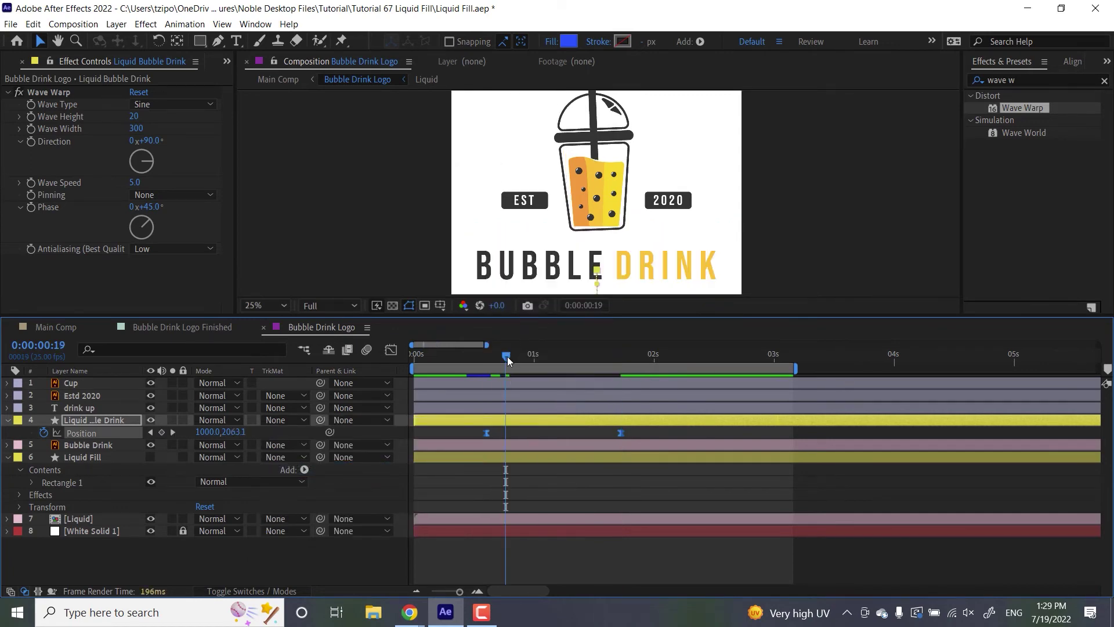
pyautogui.click(515, 359)
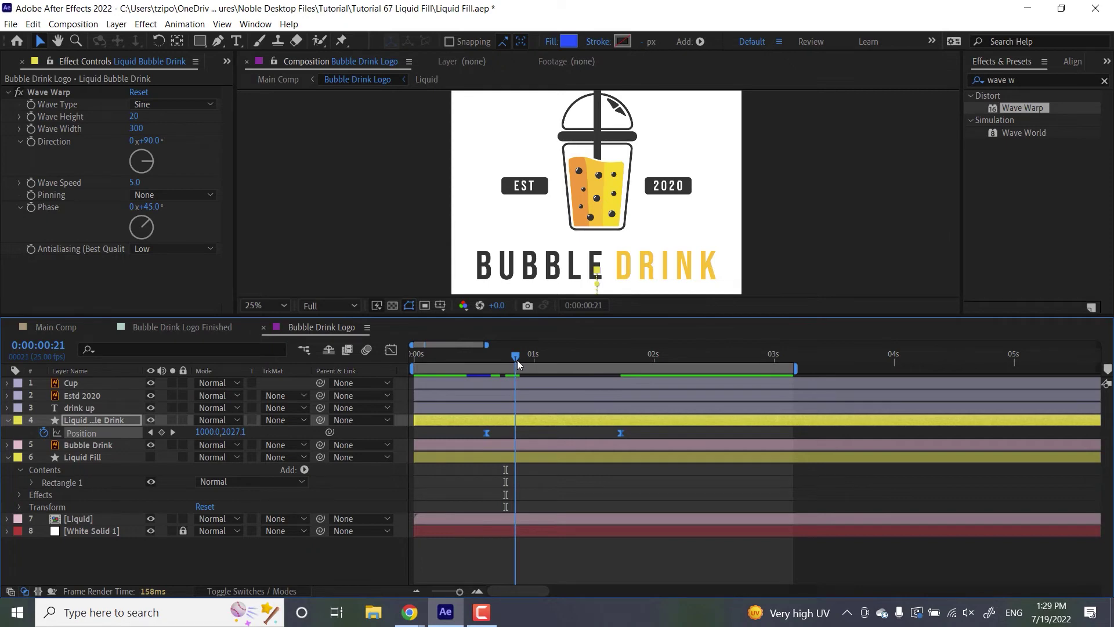
pyautogui.click(521, 360)
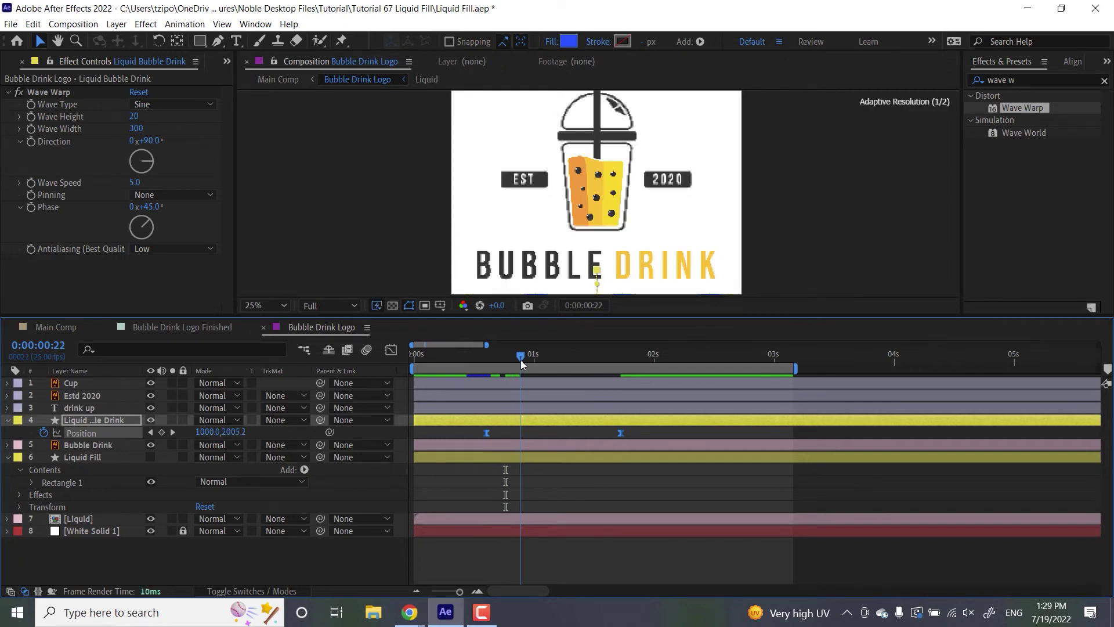
pyautogui.click(90, 458)
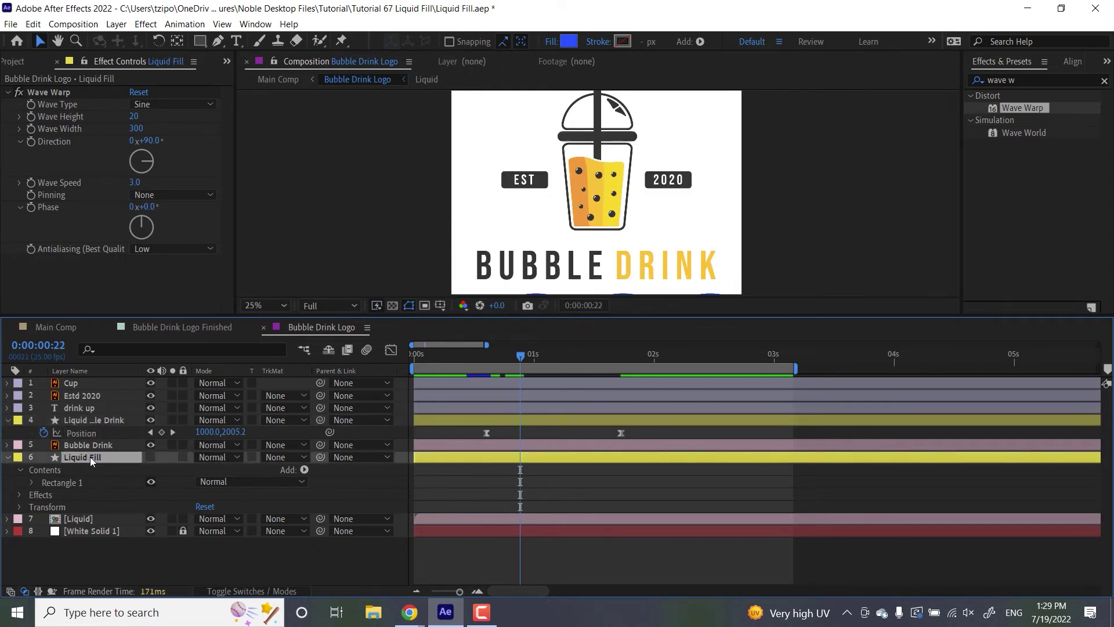
pyautogui.press('p')
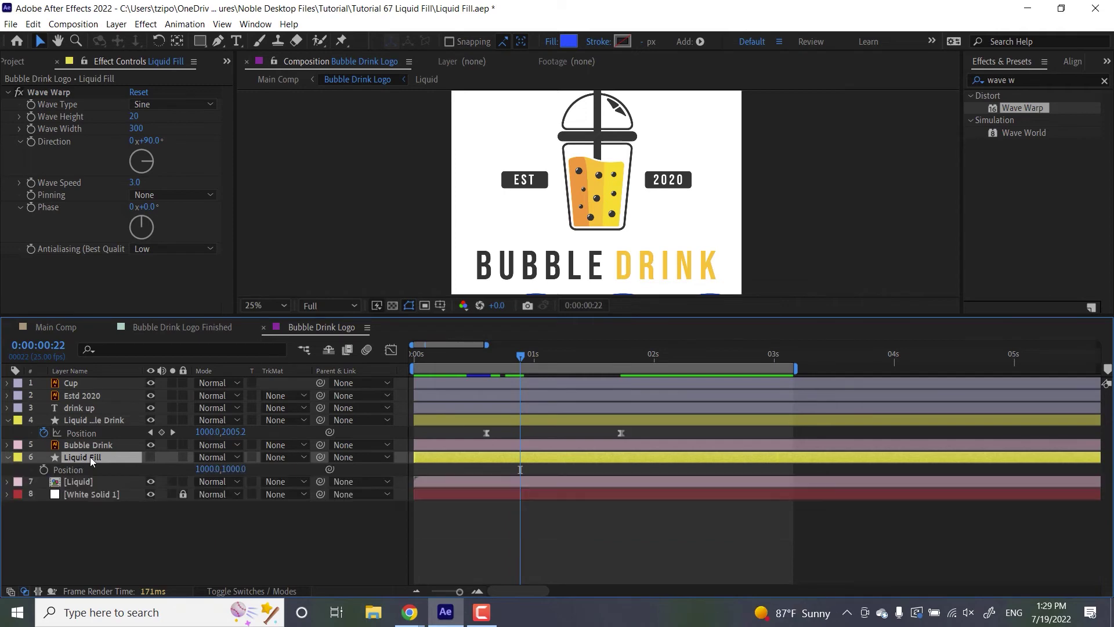
pyautogui.click(43, 470)
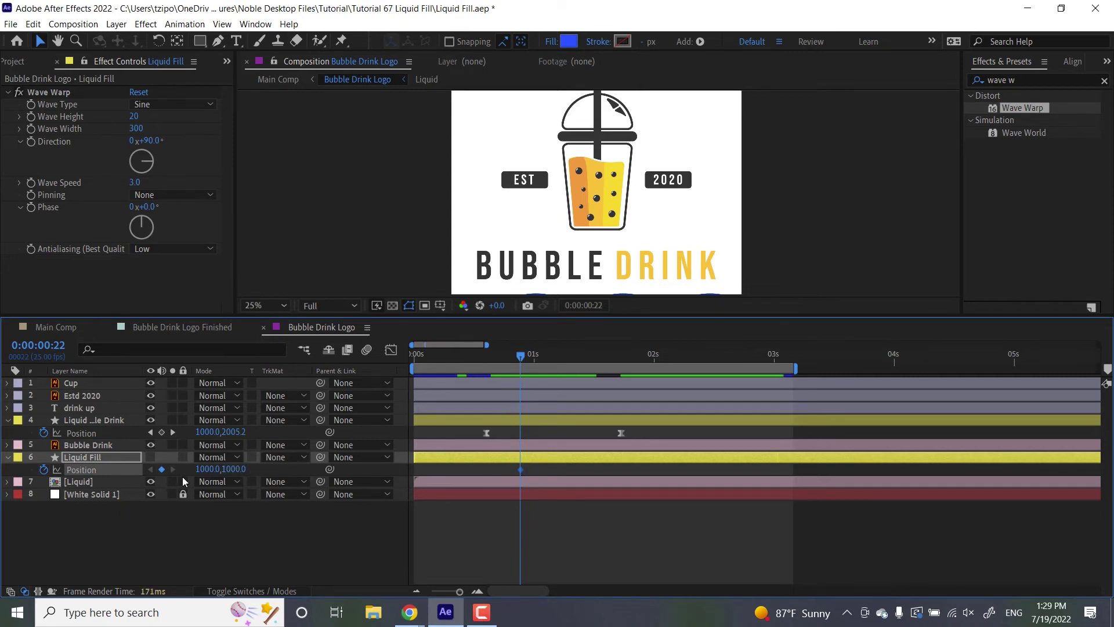
pyautogui.click(235, 469)
pyautogui.write('1520')
pyautogui.press('Return')
# Add Liquid Fill's second Position keyframe at Y 1000 at 2 seconds
pyautogui.click(654, 359)
pyautogui.click(235, 469)
pyautogui.write('1000')
pyautogui.press('Return')
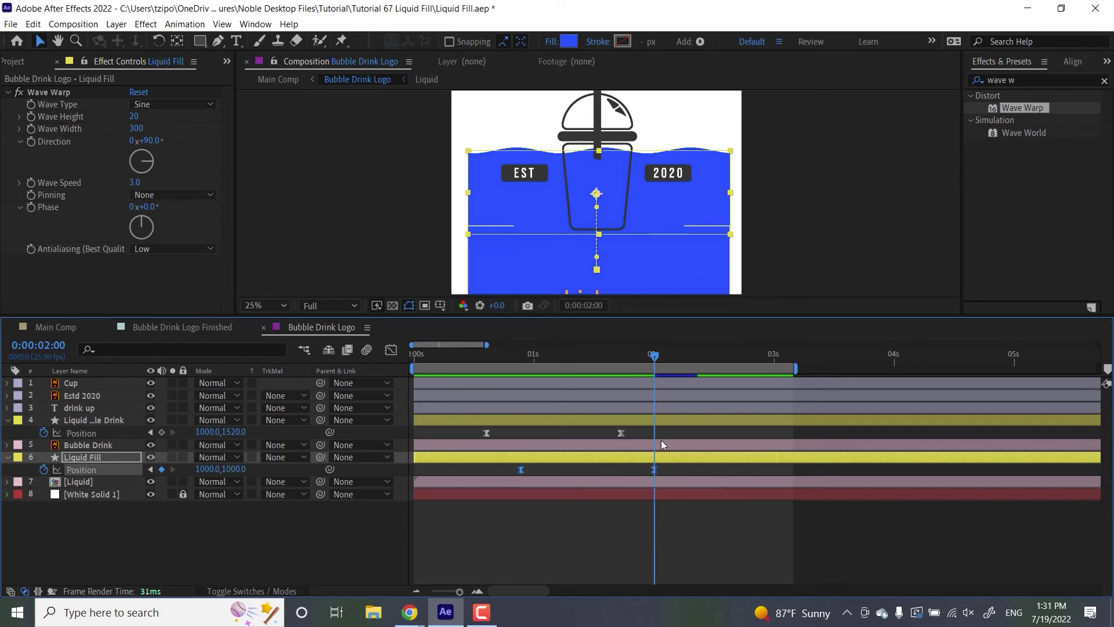
# Show the Modes columns and enable Preserve Underlying Transparency on both liquid shape layers
pyautogui.click(276, 526)
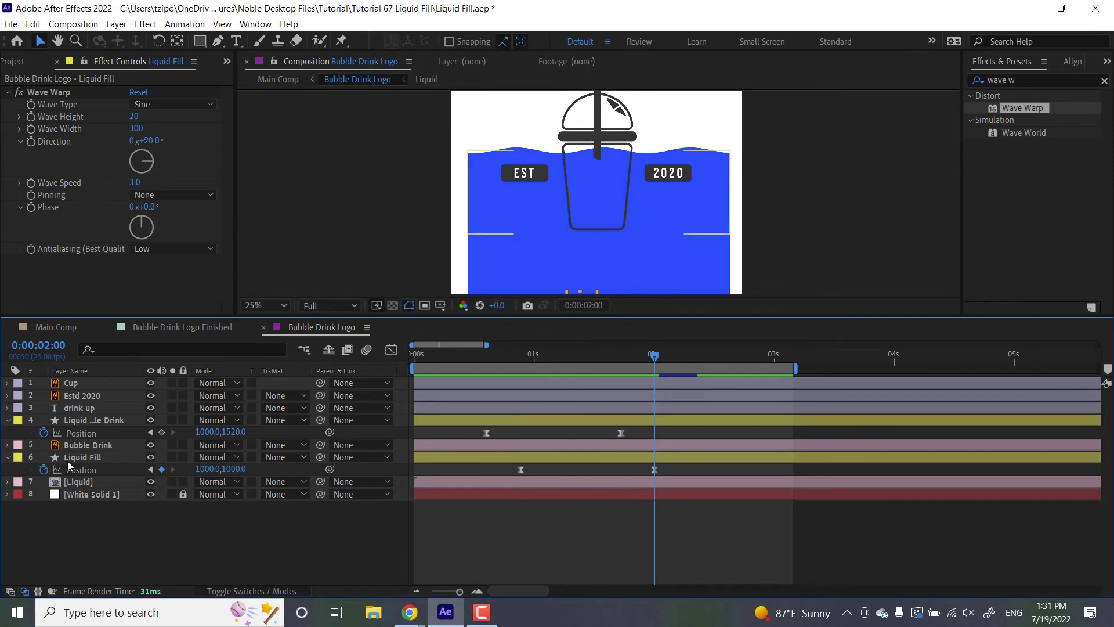
pyautogui.click(243, 593)
pyautogui.click(243, 593)
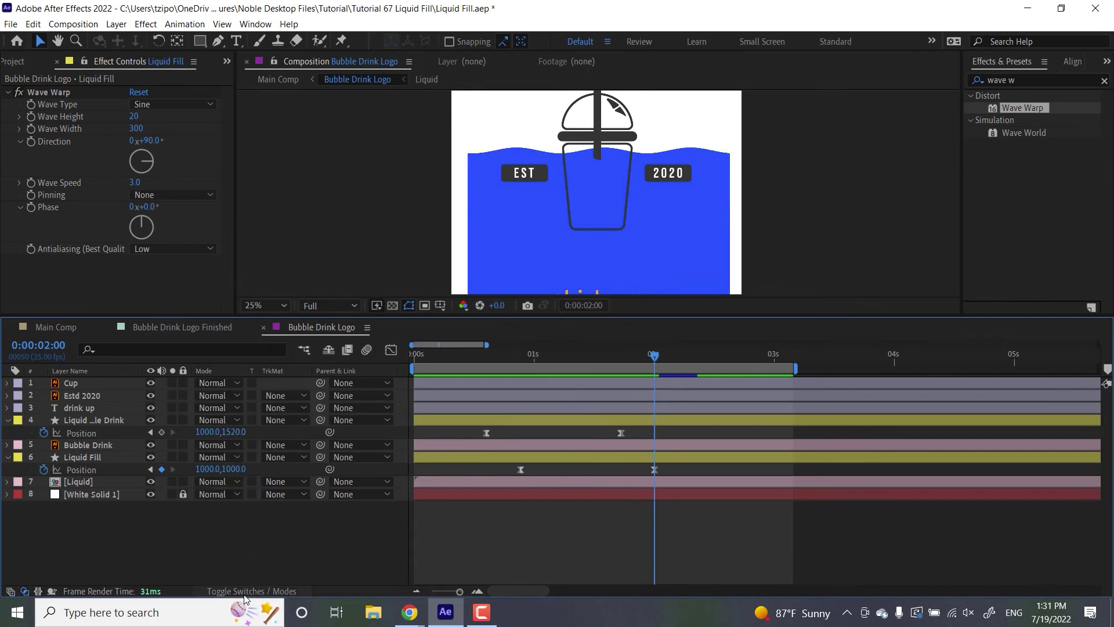
pyautogui.click(251, 458)
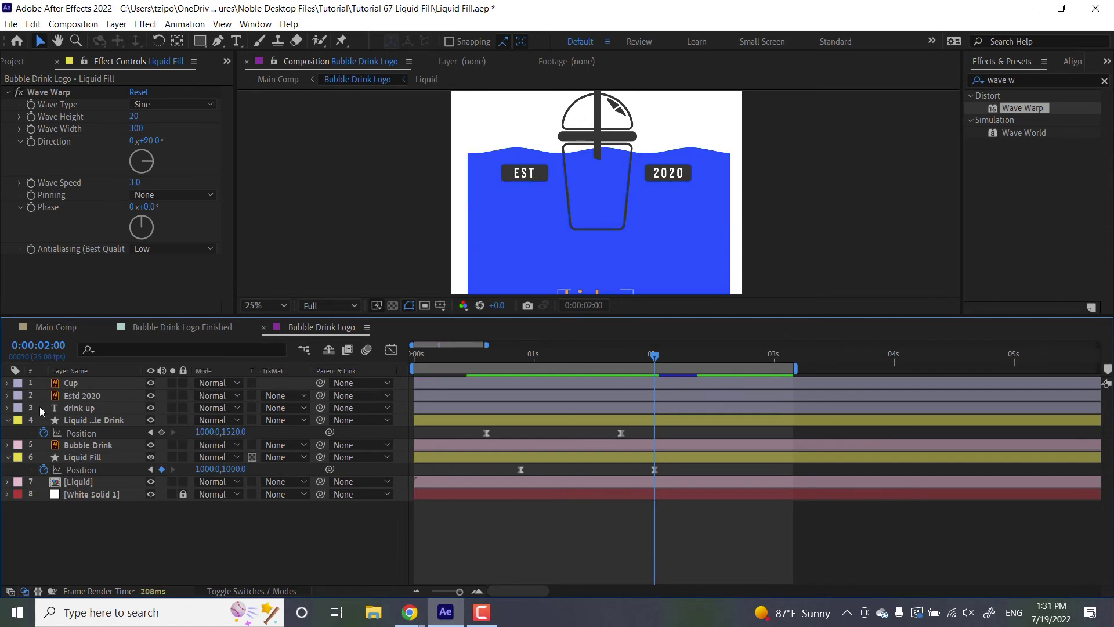
pyautogui.click(252, 420)
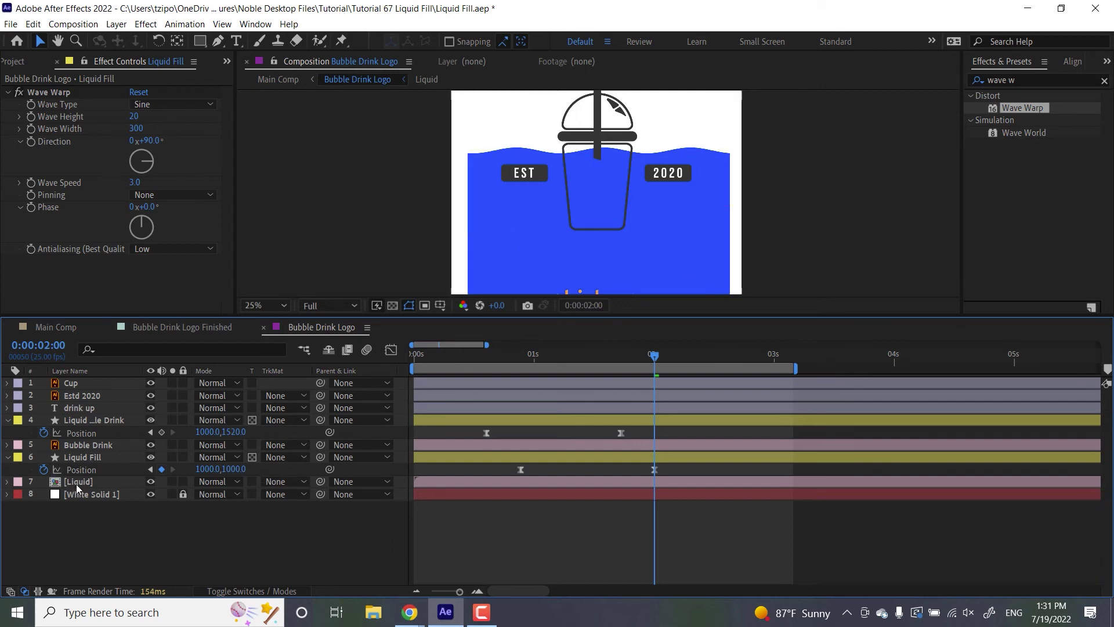
# Set [Liquid] to Alpha Matte 'Liquid Fill' and Bubble Drink to Alpha Matte 'Liquid Bubble Drink'
pyautogui.click(294, 485)
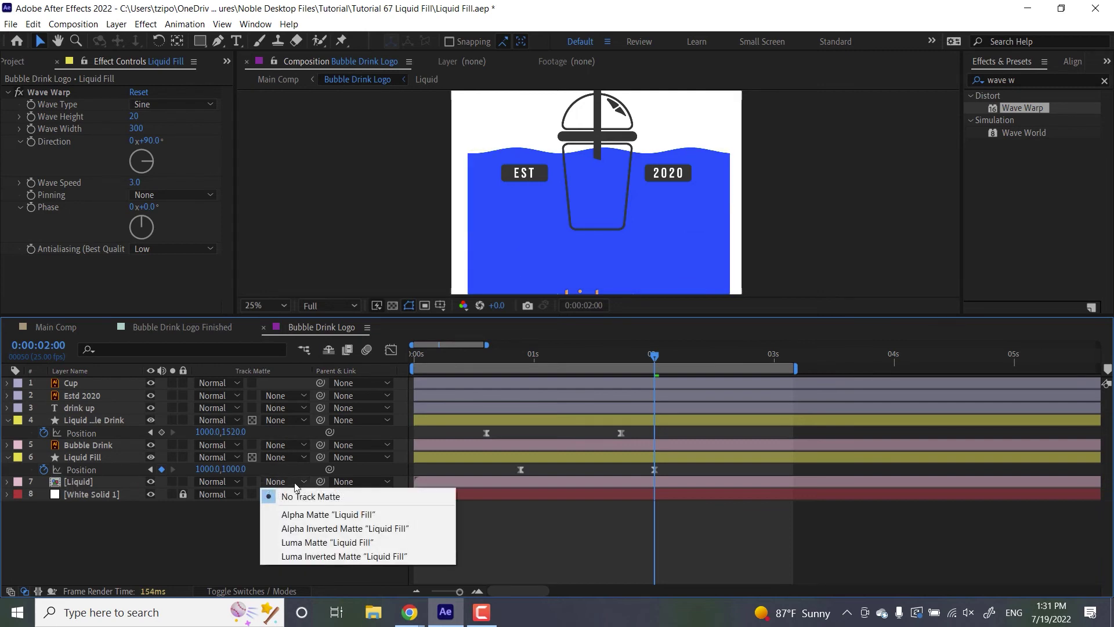
pyautogui.click(308, 514)
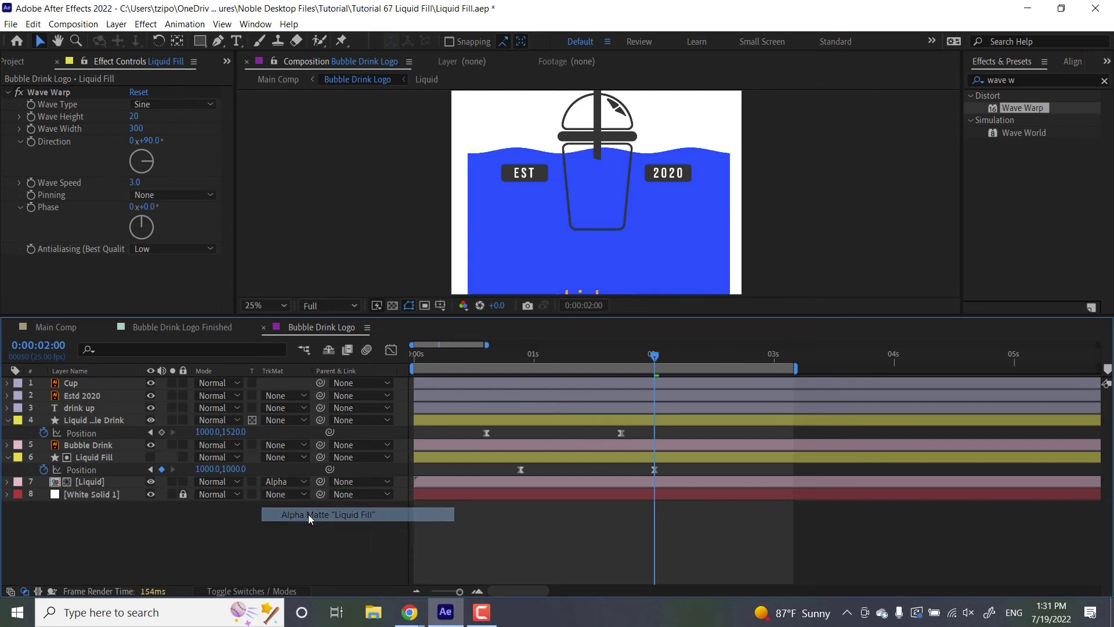
pyautogui.click(293, 445)
pyautogui.click(325, 477)
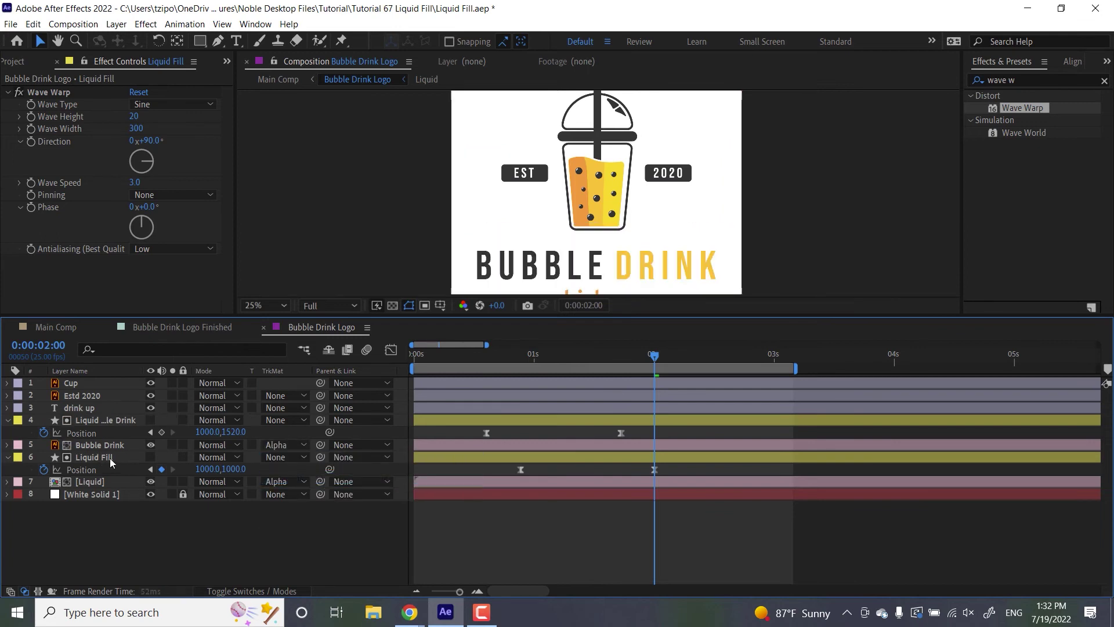
# At 0:00:00:18, move Liquid Fill's first Position keyframe from Y 1520 down to Y 1726
pyautogui.click(525, 357)
pyautogui.moveTo(524, 356)
pyautogui.mouseDown()
pyautogui.moveTo(501, 361)
pyautogui.moveTo(518, 368)
pyautogui.mouseUp()
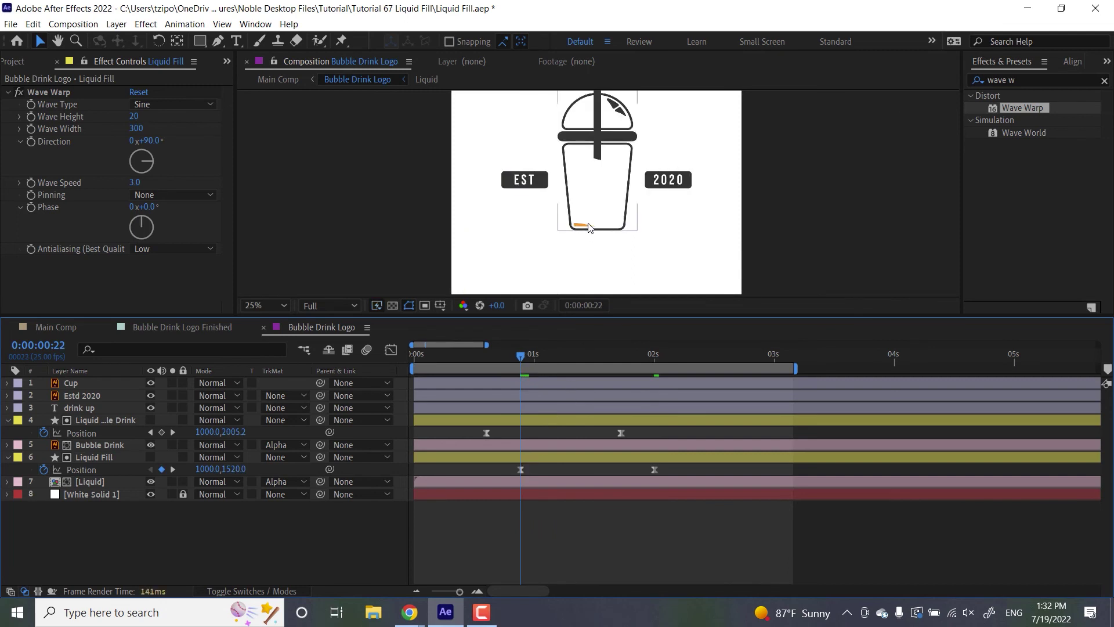
pyautogui.click(518, 457)
pyautogui.click(520, 468)
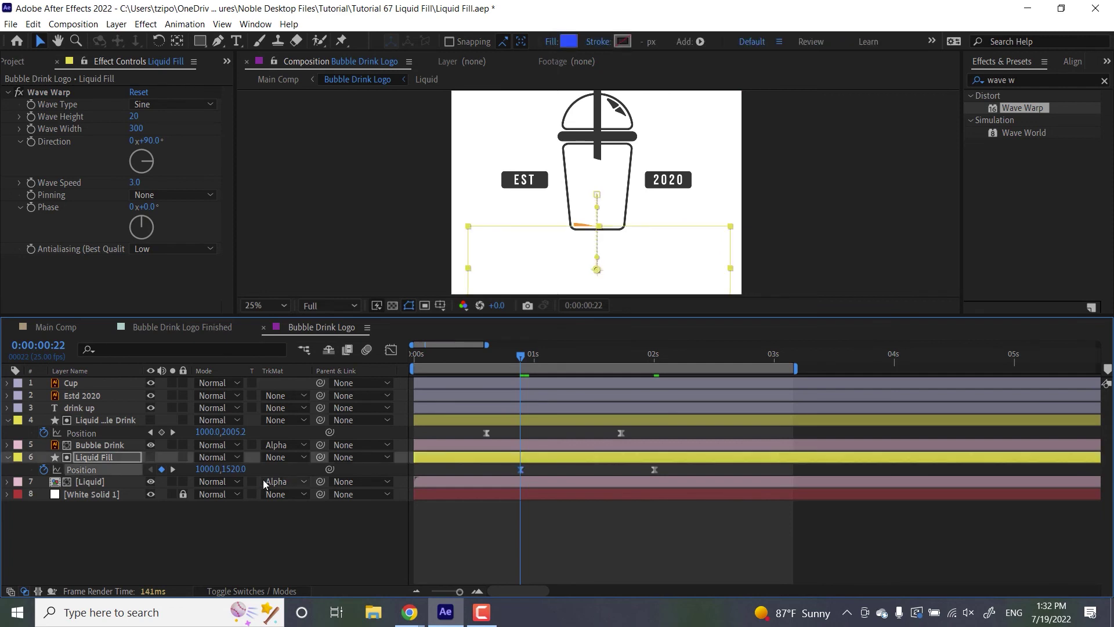
pyautogui.moveTo(250, 471); pyautogui.dragTo(541, 496)
pyautogui.press('space')
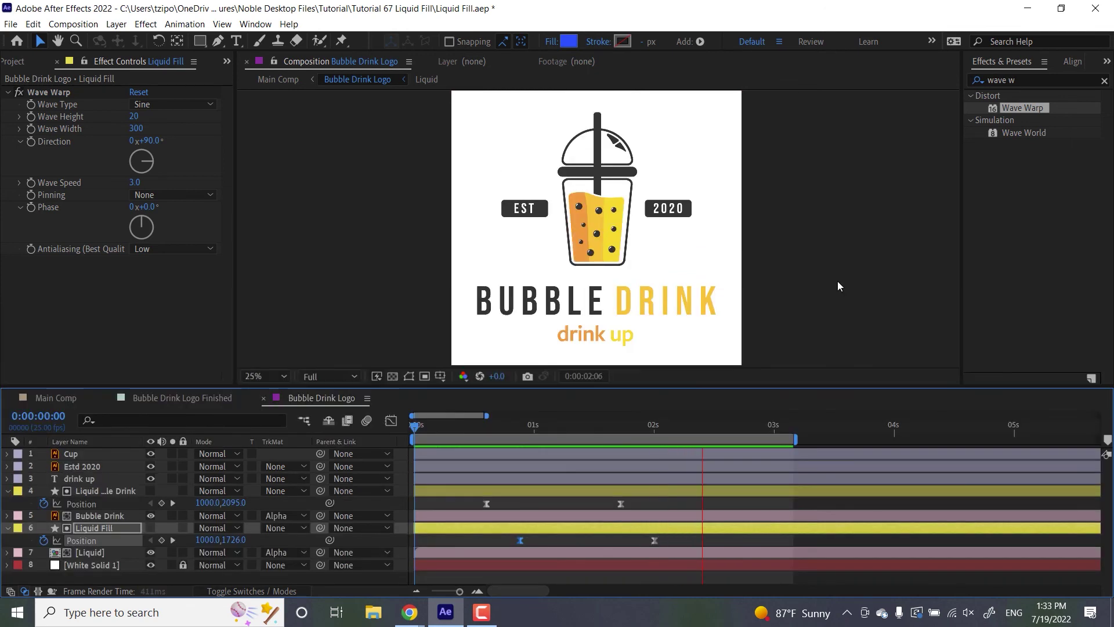